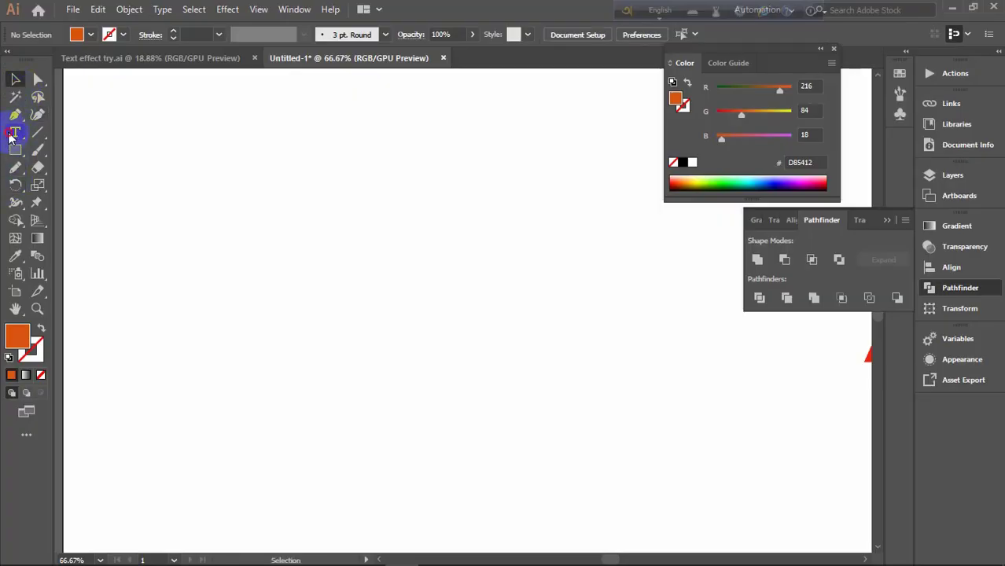
- Type a bold Montserrat letter A, enlarge it to about 306 pt and move it toward the centre
click(13, 134)
click(287, 242)
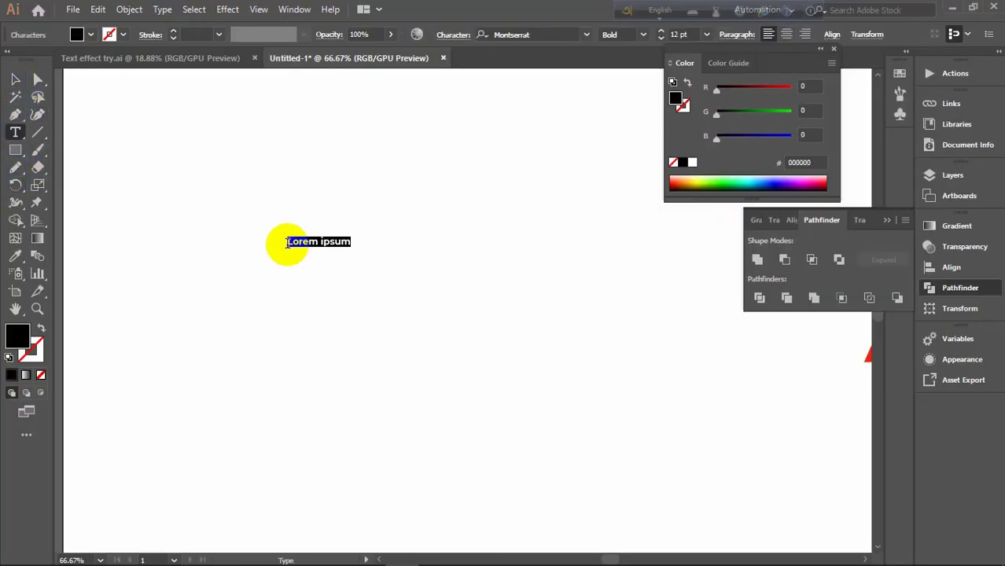
text(A)
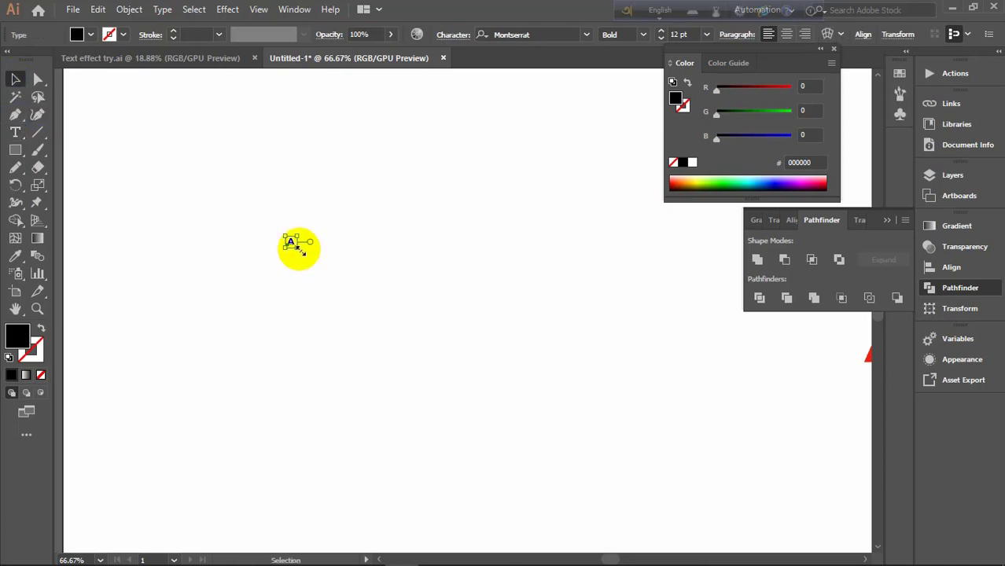
drag(295, 245, 384, 373)
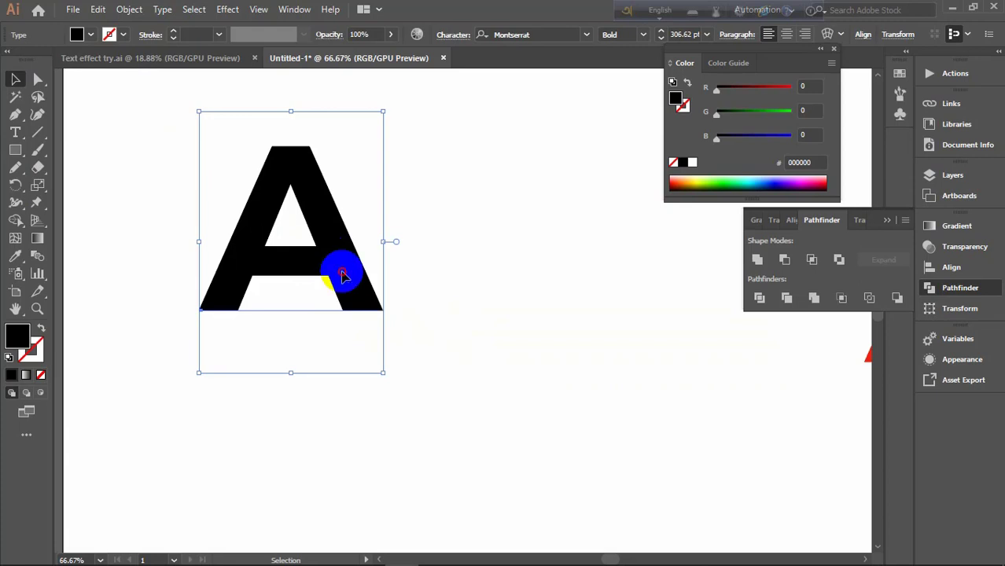
drag(342, 275, 486, 340)
- Convert the letter A to outlines and fill it pale yellow #F7F072
right_click(448, 273)
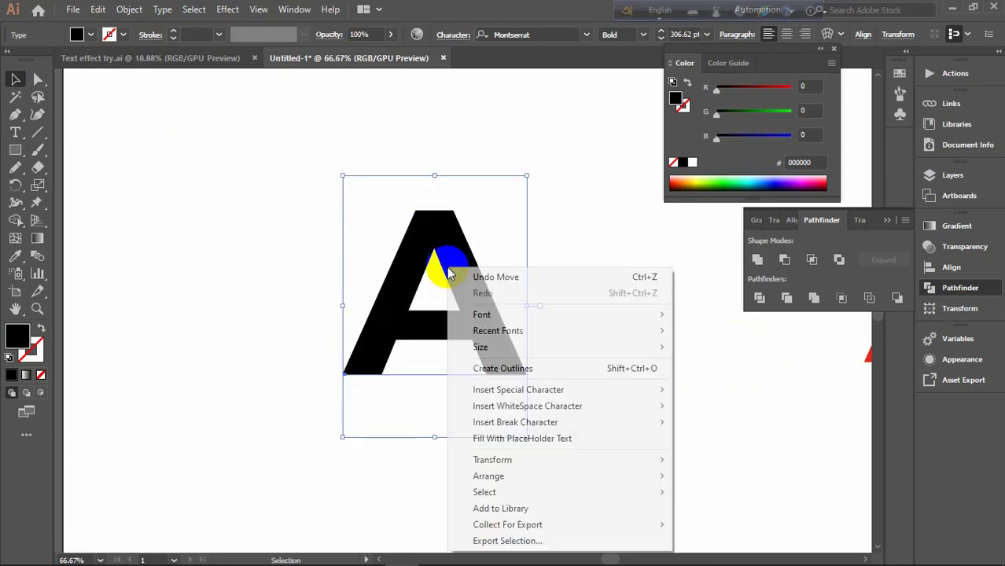
click(511, 367)
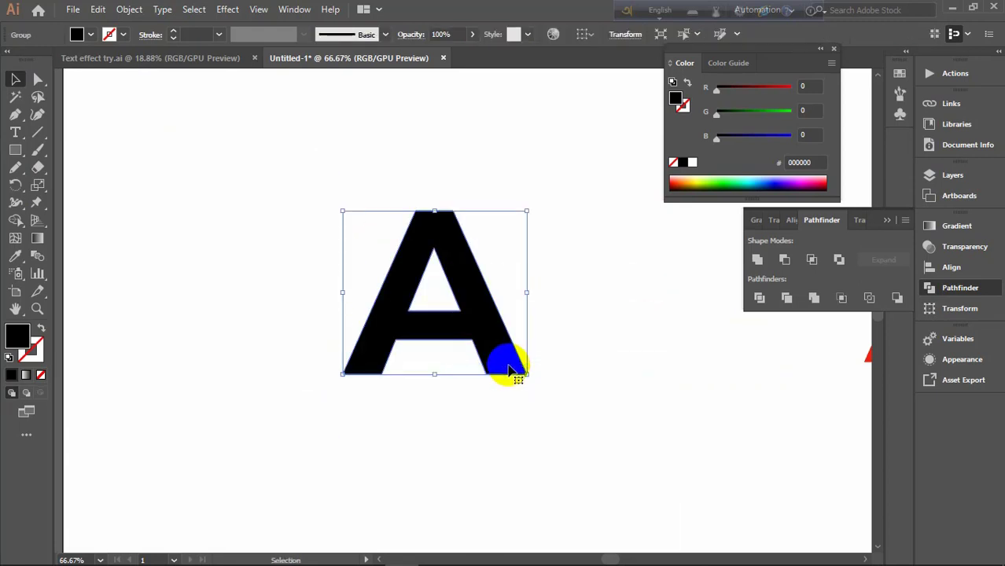
double_click(17, 336)
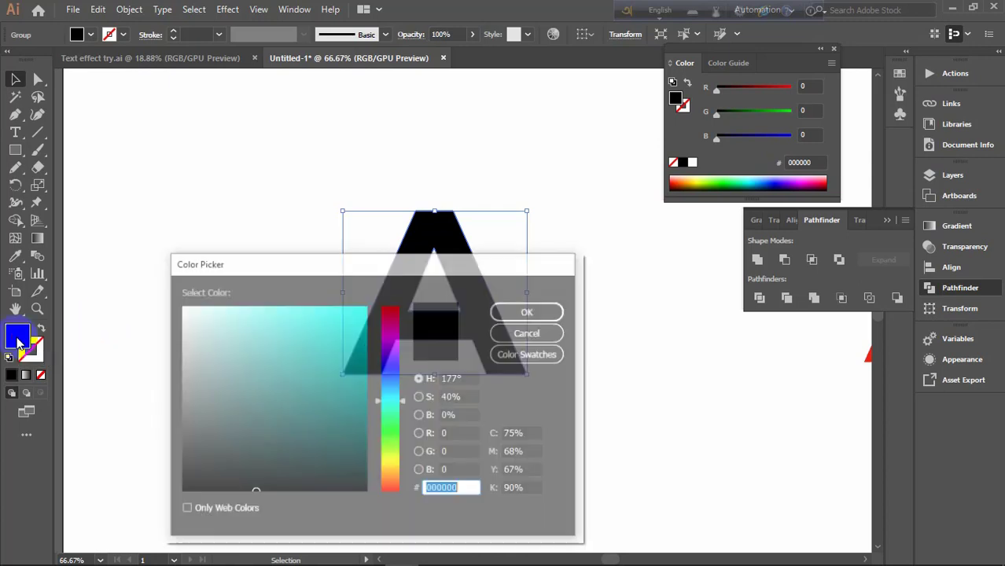
drag(391, 438, 391, 463)
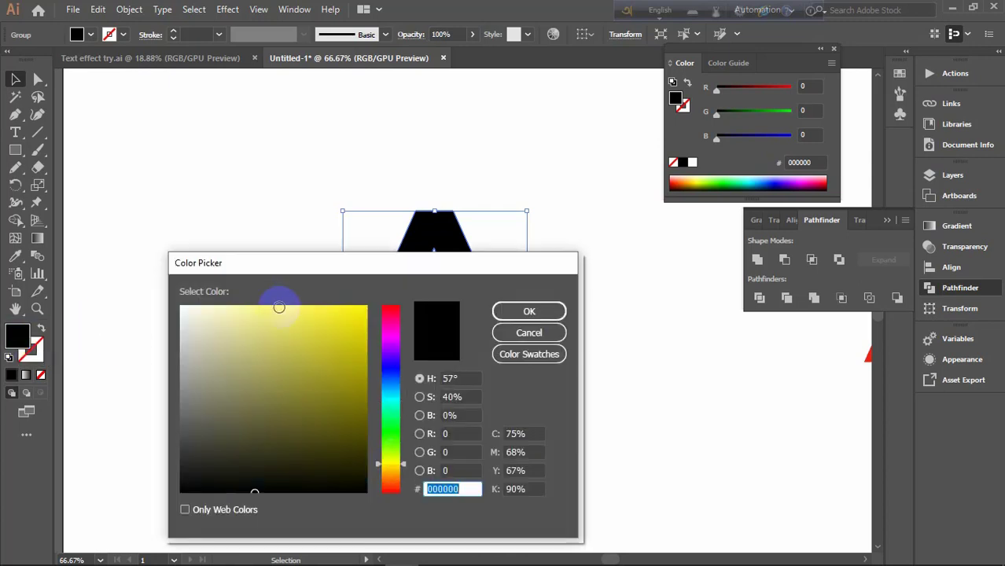
click(282, 310)
click(528, 311)
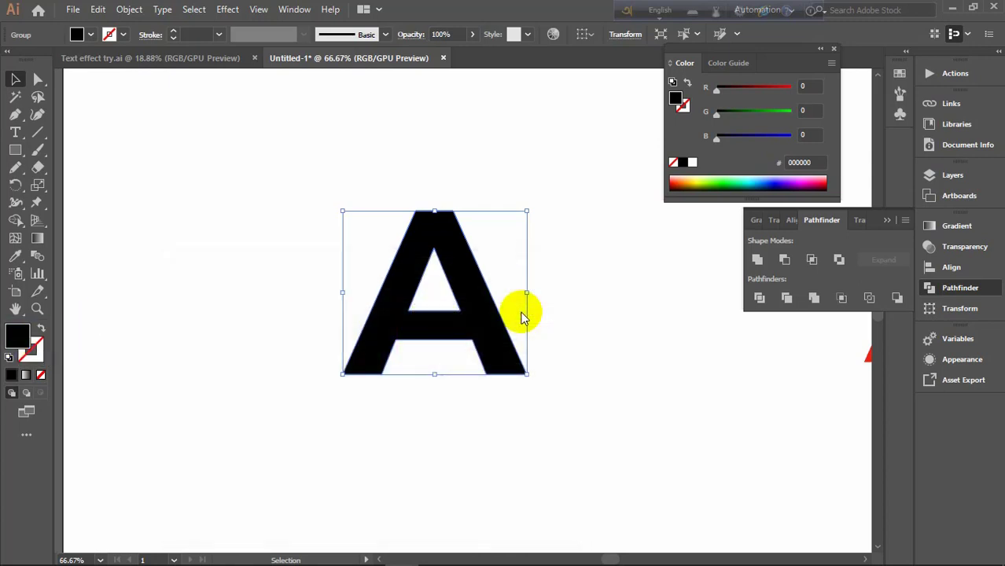
click(533, 339)
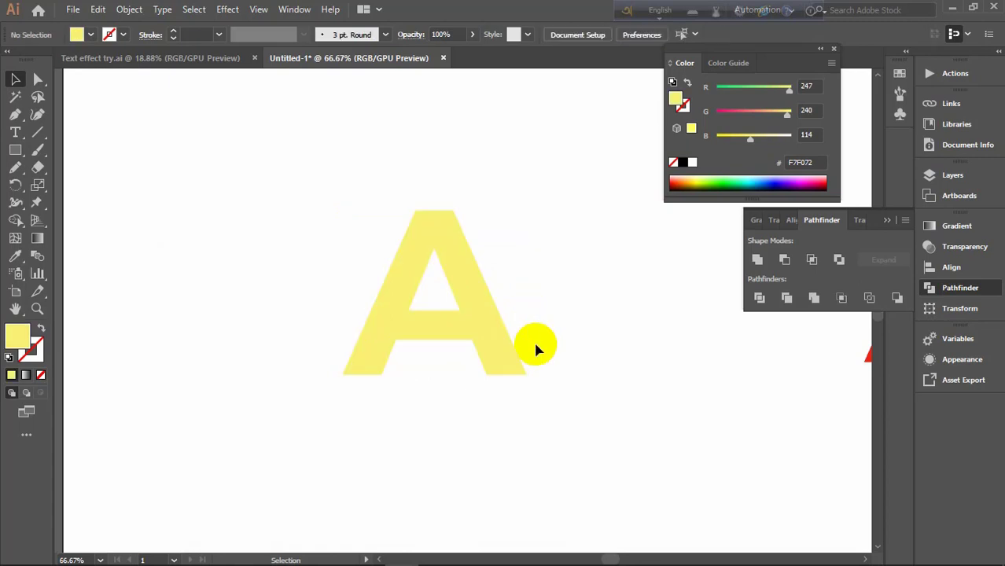
click(507, 351)
- Duplicate the yellow A to the right and give the copy a thick red 10 pt stroke
drag(507, 351, 695, 393)
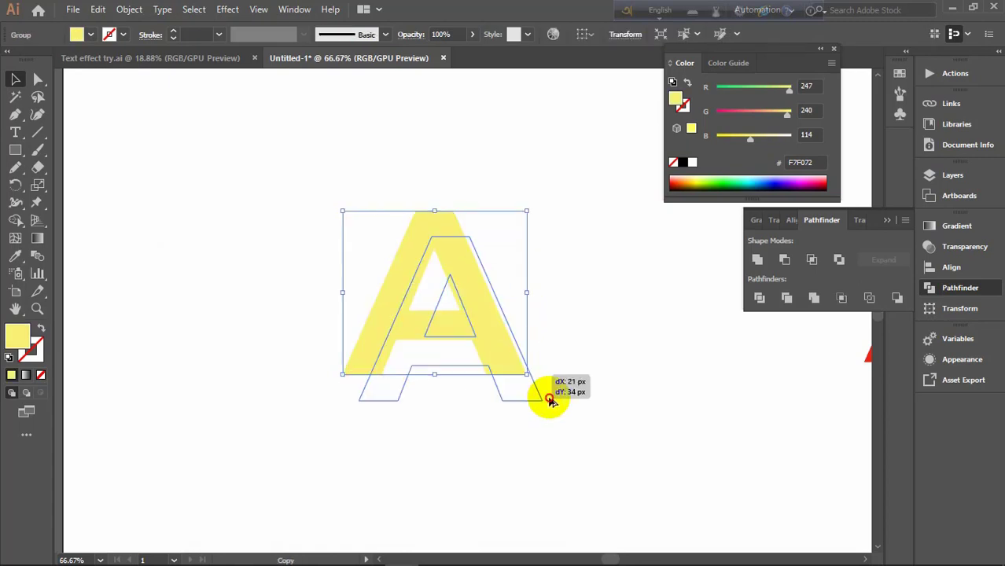
click(174, 32)
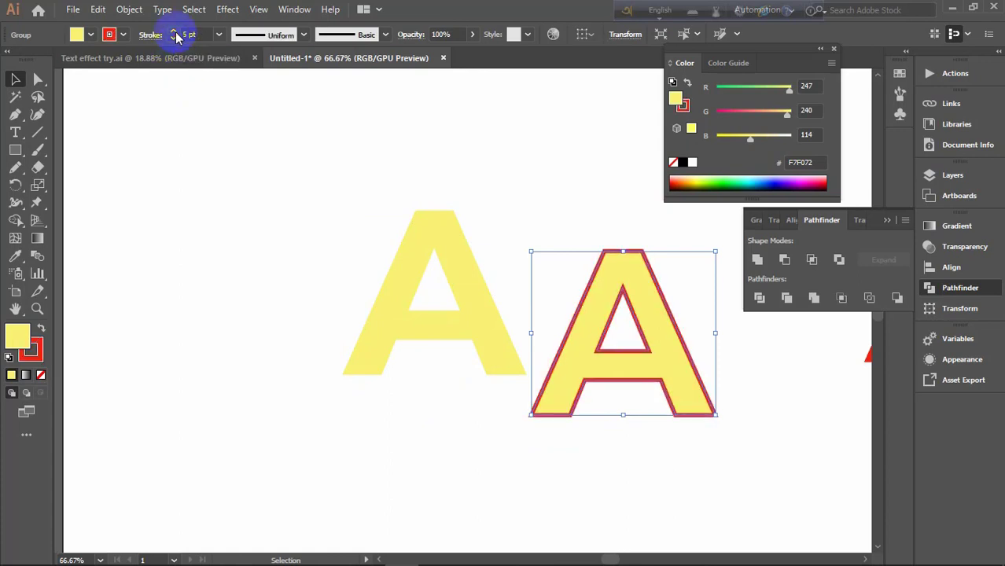
click(174, 32)
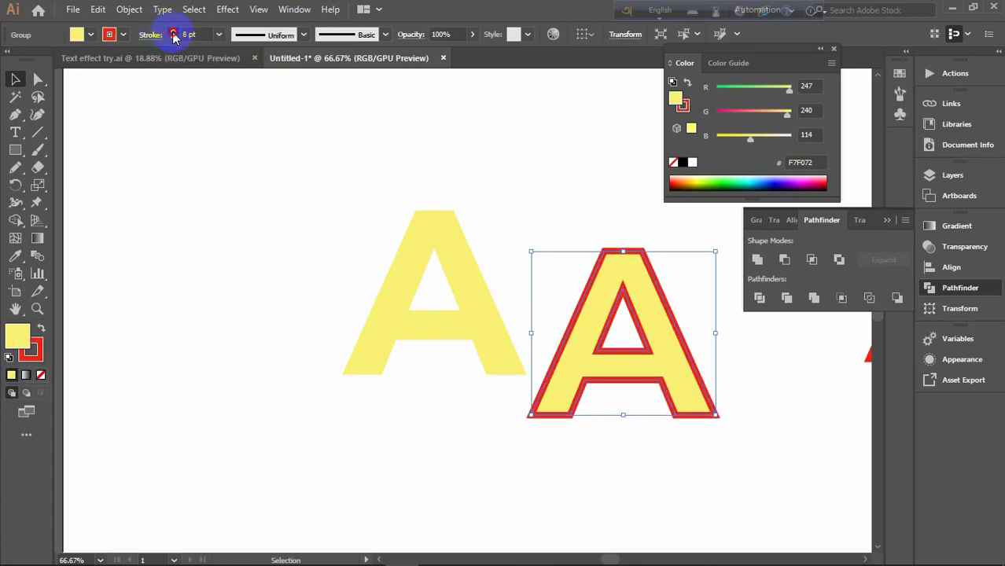
click(173, 32)
click(547, 196)
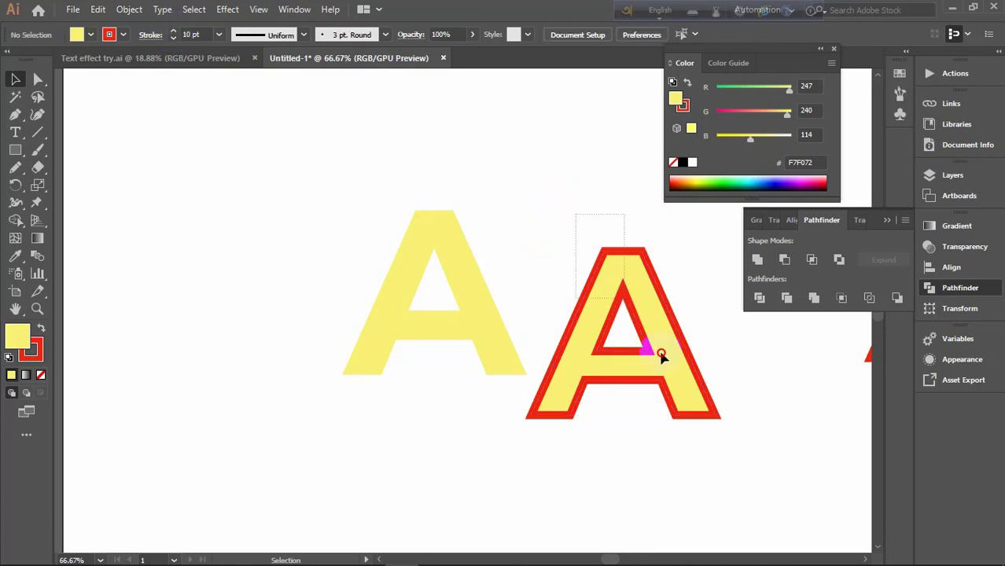
click(617, 346)
- Expand the copy's fill and stroke and unite it into one red shape
click(129, 10)
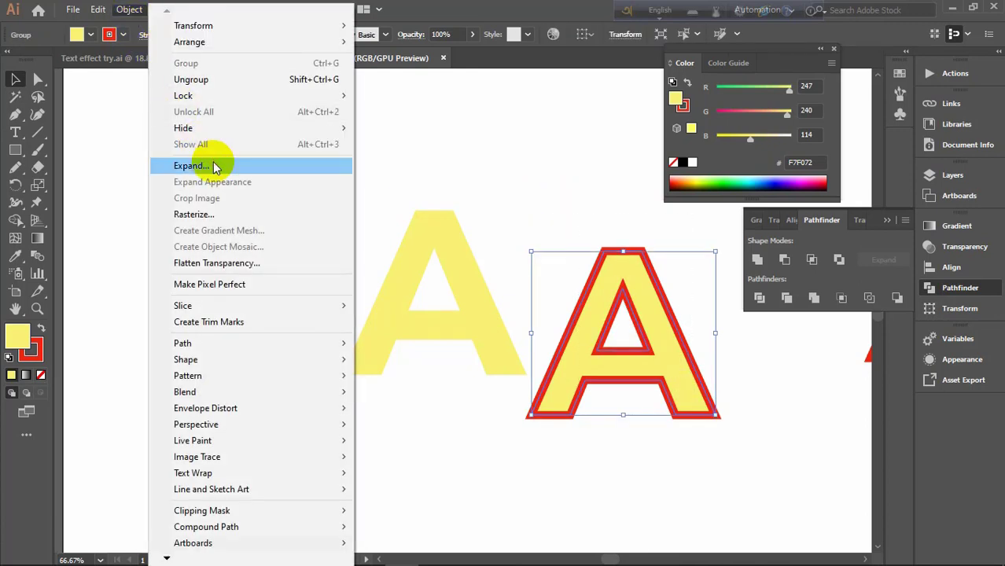
click(182, 164)
click(484, 366)
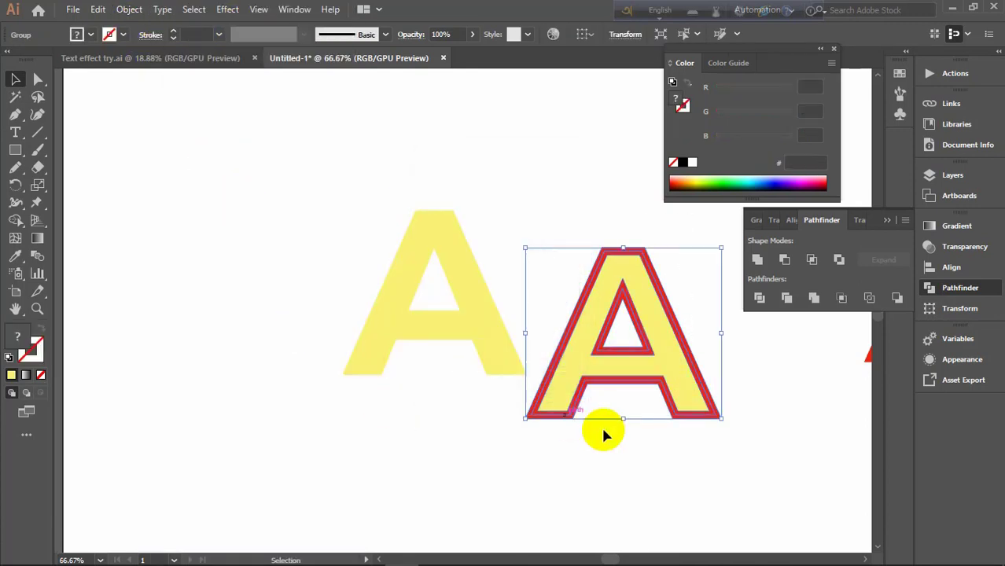
click(757, 262)
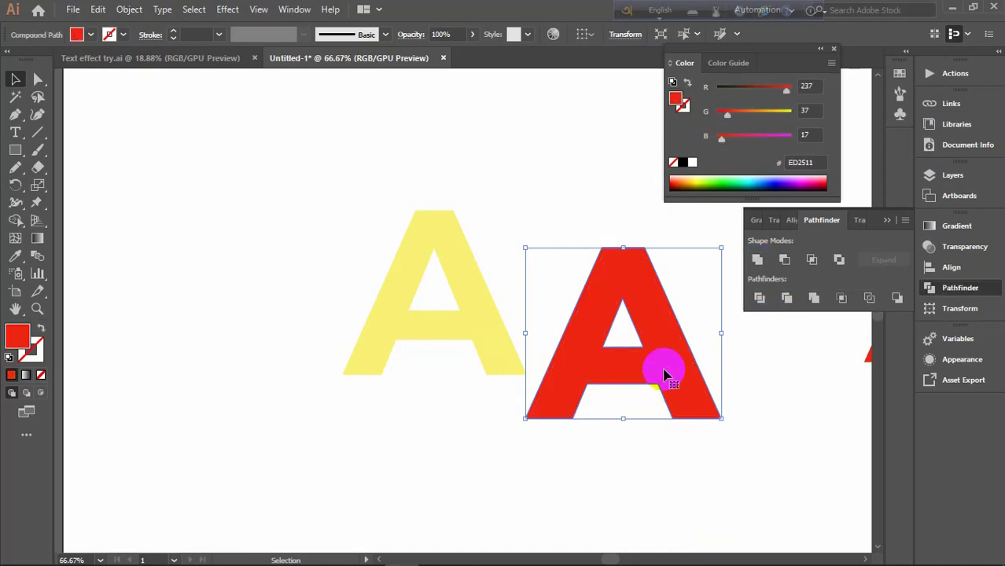
- Place the red A behind the yellow A, then Alt-drag another copy to the lower right
drag(663, 375, 474, 334)
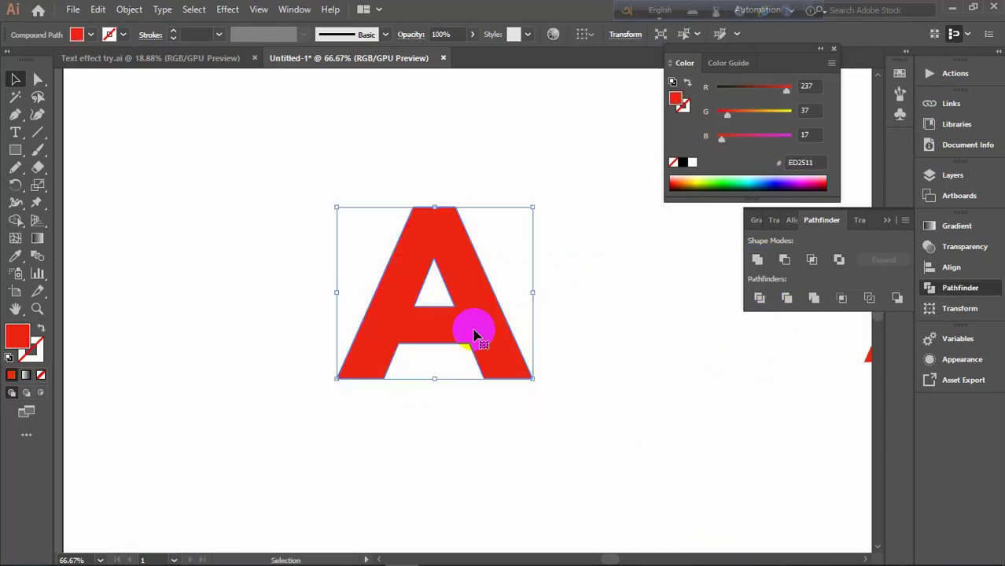
right_click(474, 334)
mouse_move(516, 472)
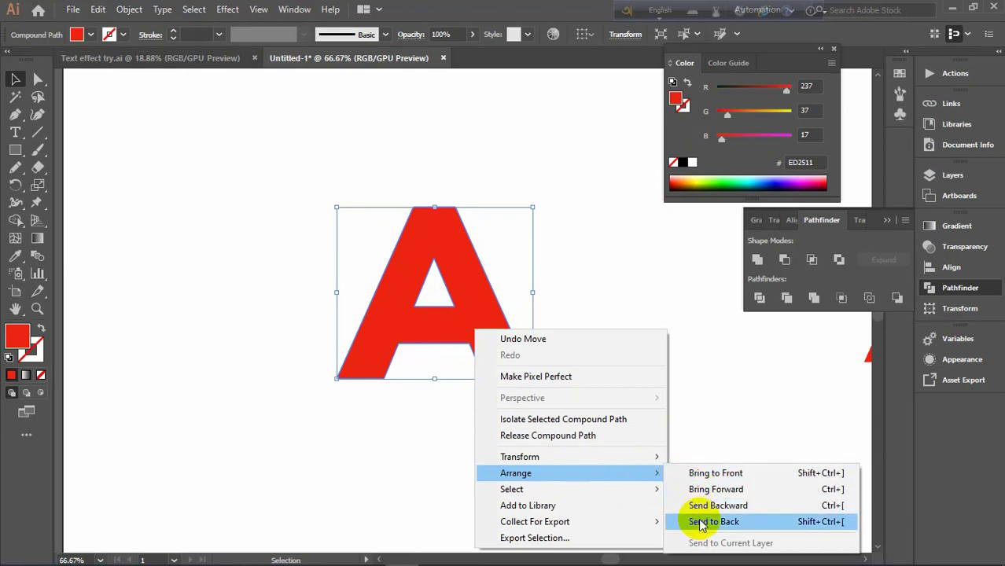
click(701, 521)
click(506, 418)
click(518, 382)
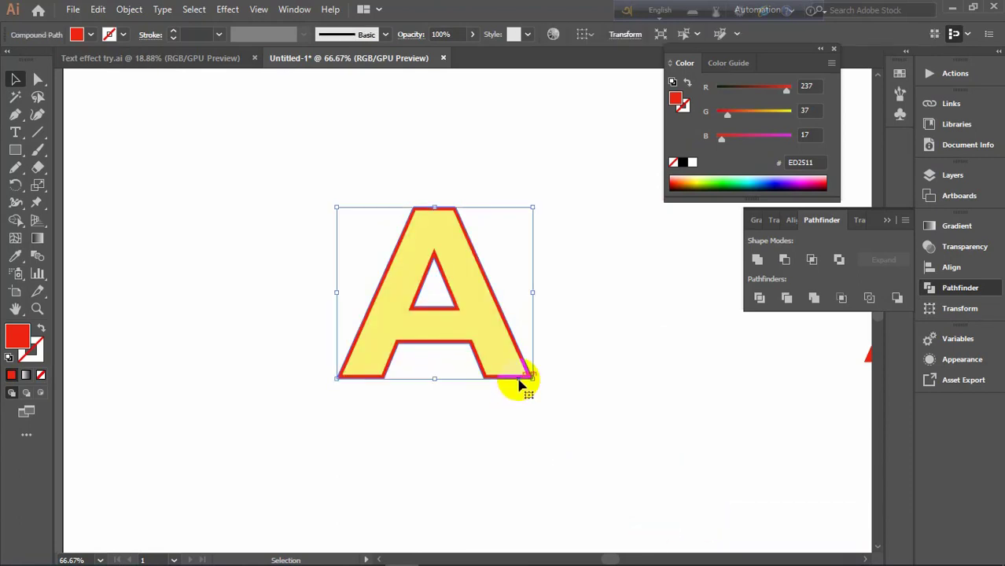
drag(519, 382, 732, 478)
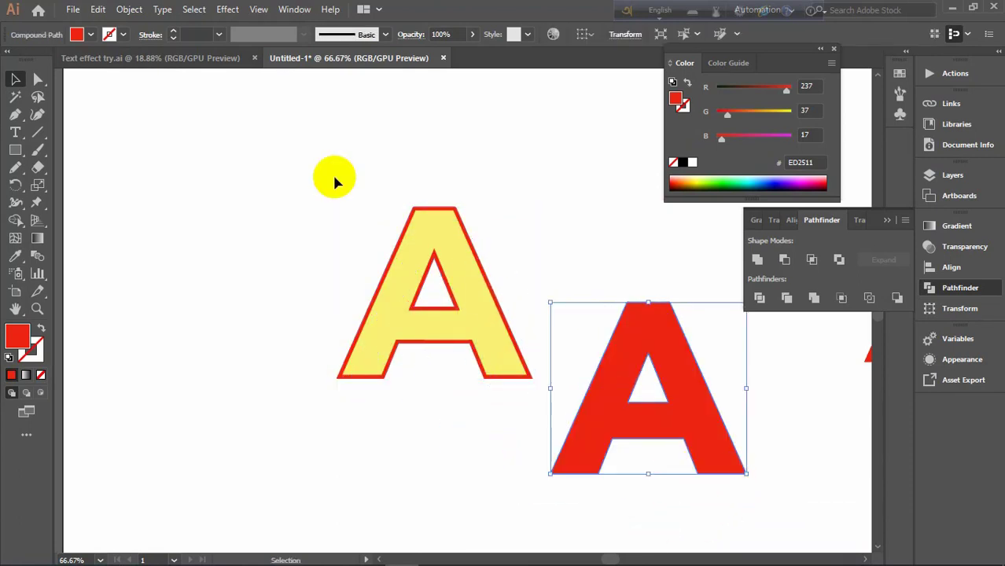
- Give the offset red copy a 10 pt stroke and a dark red #9E0E07 fill
click(173, 31)
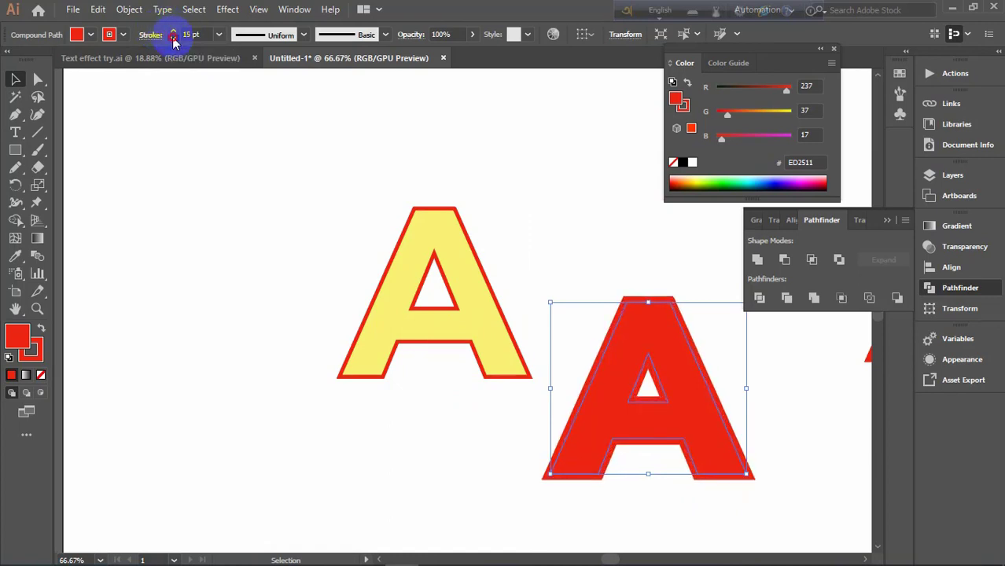
click(173, 41)
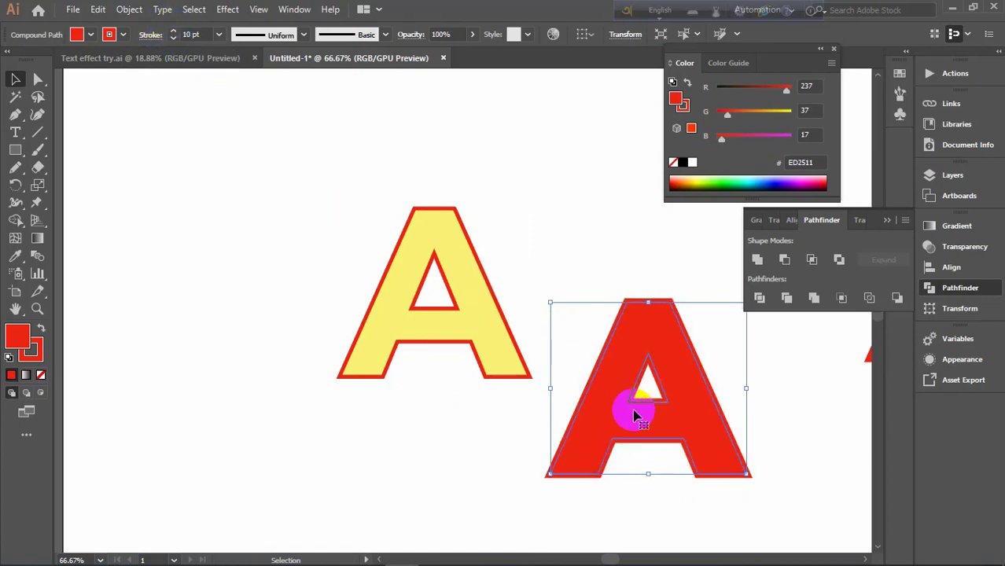
click(19, 338)
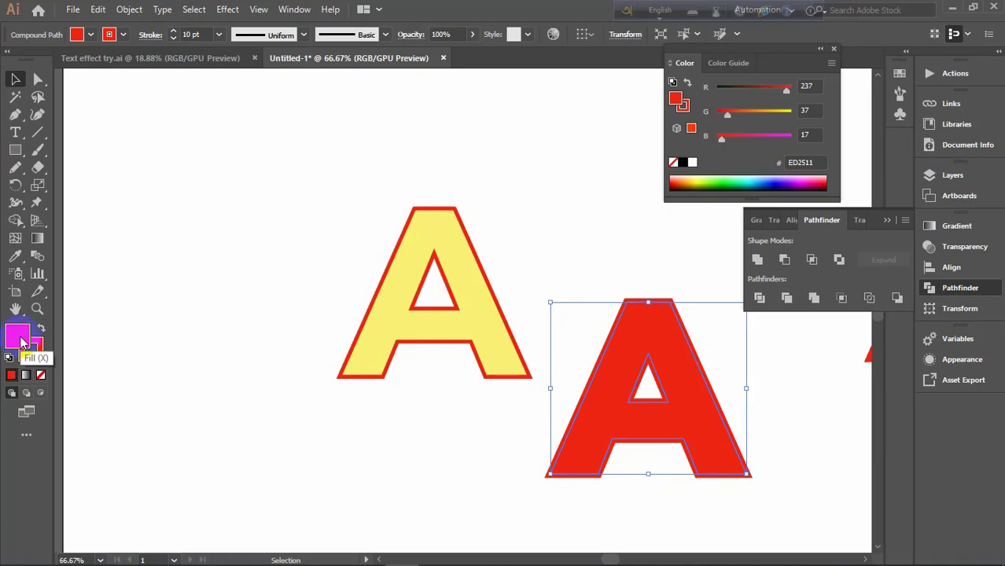
double_click(22, 341)
drag(354, 321, 363, 369)
click(528, 312)
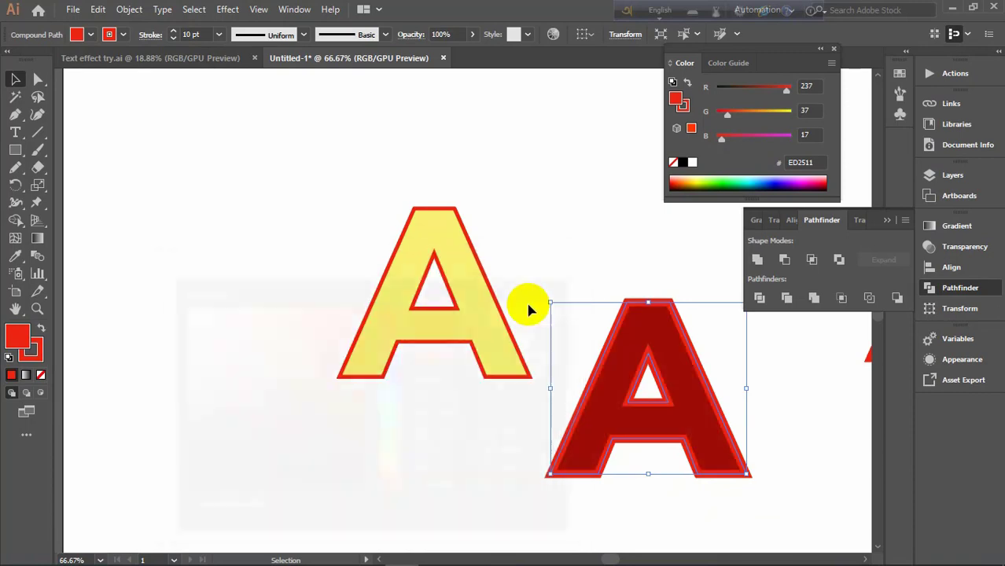
- Expand the copy's fill and stroke and unite it into one solid red #ED2511 shape
click(640, 356)
click(661, 387)
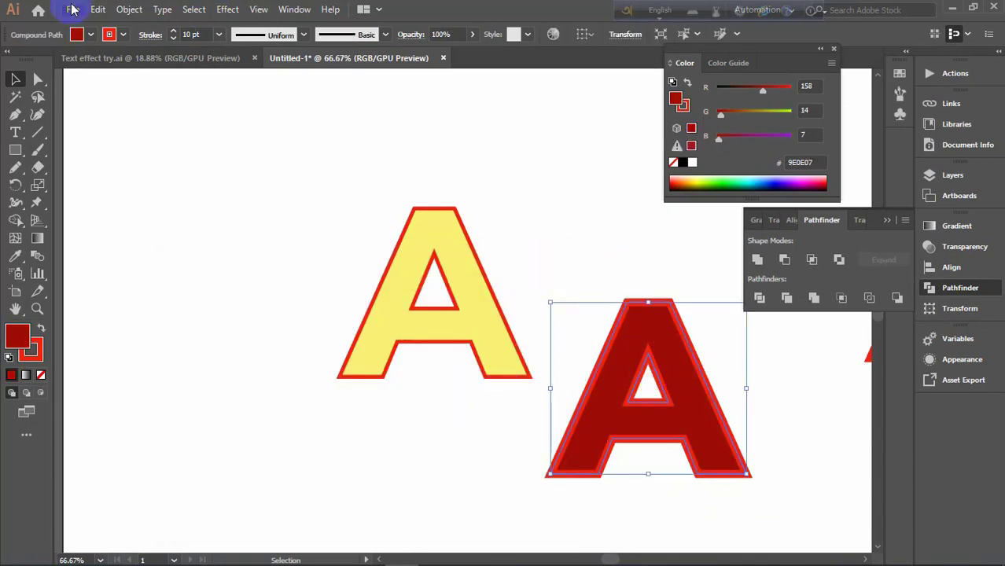
click(125, 10)
click(179, 162)
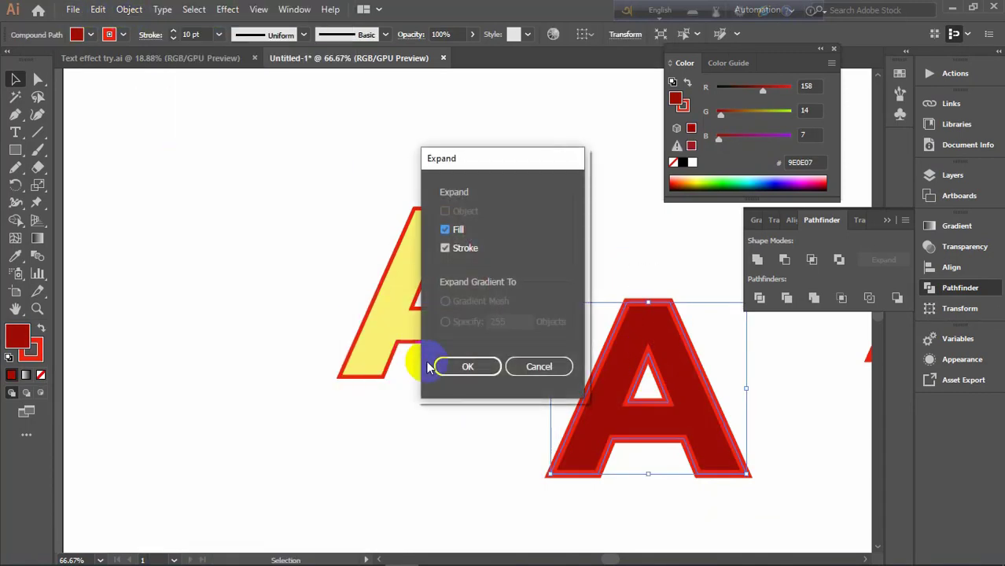
click(446, 368)
click(646, 283)
click(711, 409)
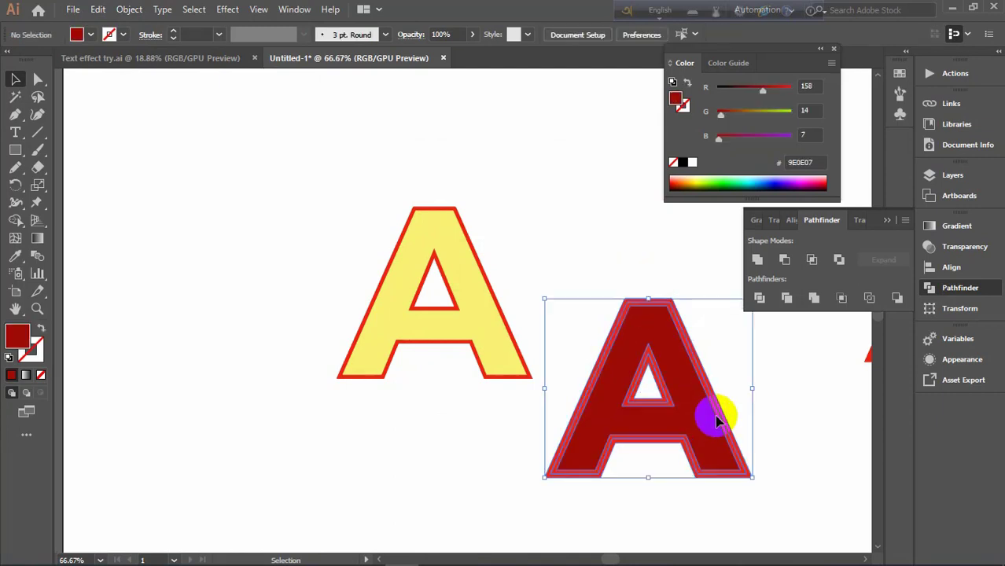
click(756, 260)
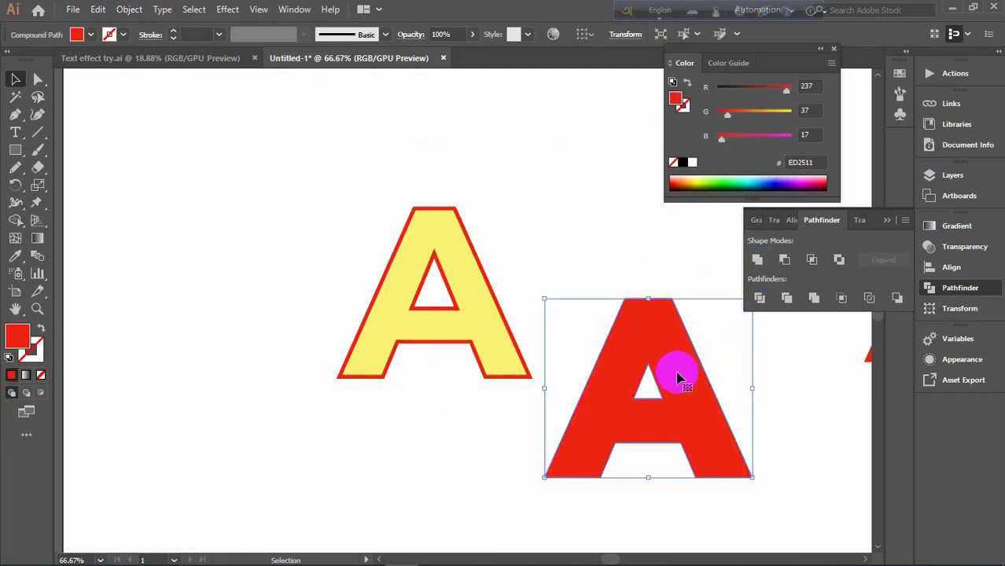
- Fill the red A dark red #AF0A02 and send it behind the yellow A
double_click(16, 338)
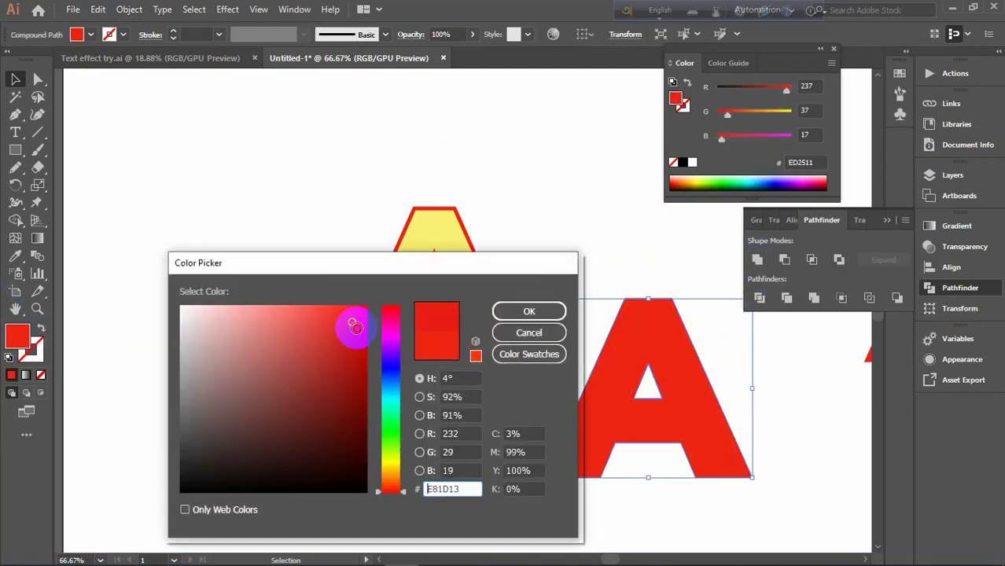
drag(356, 326, 364, 362)
click(550, 310)
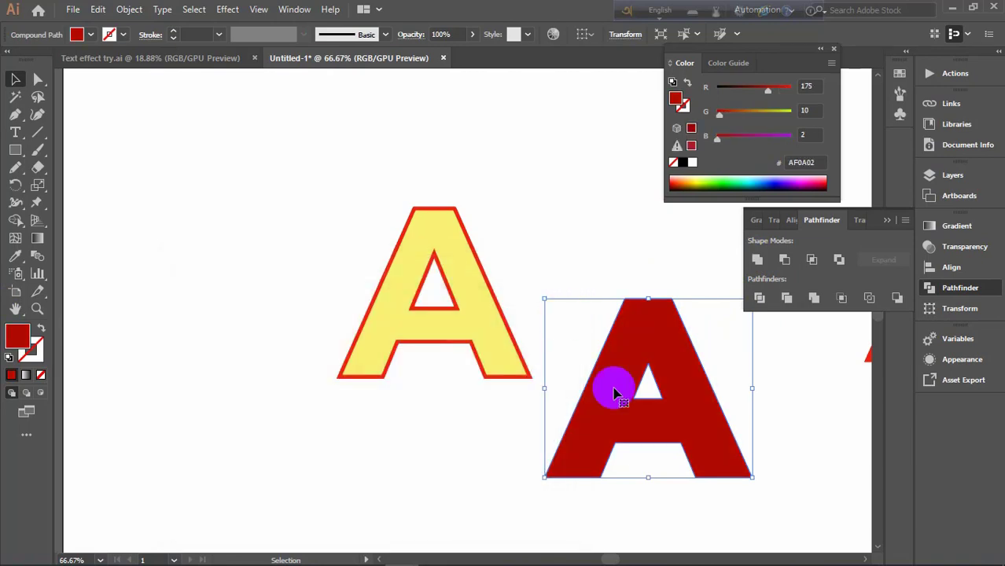
drag(616, 393, 422, 328)
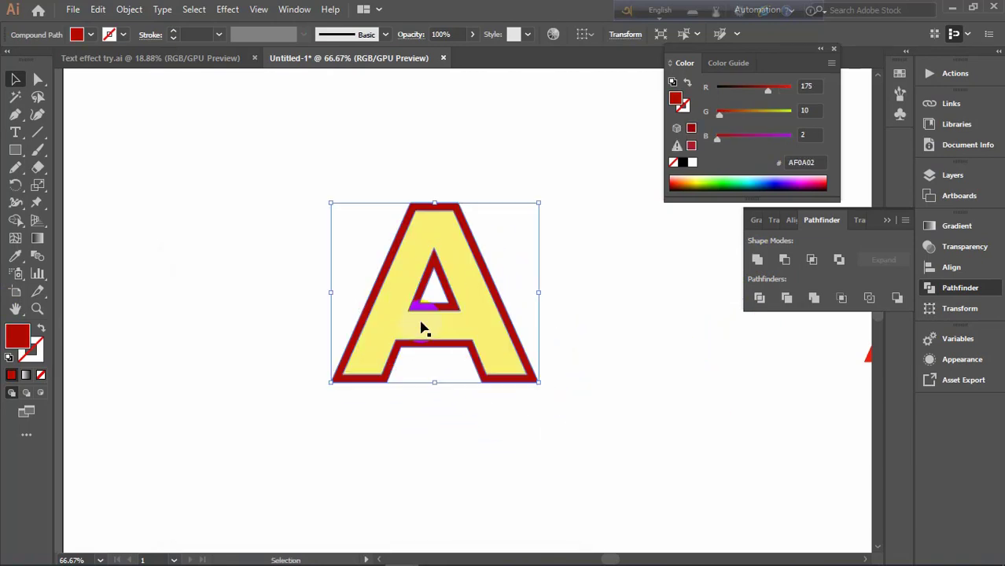
right_click(534, 382)
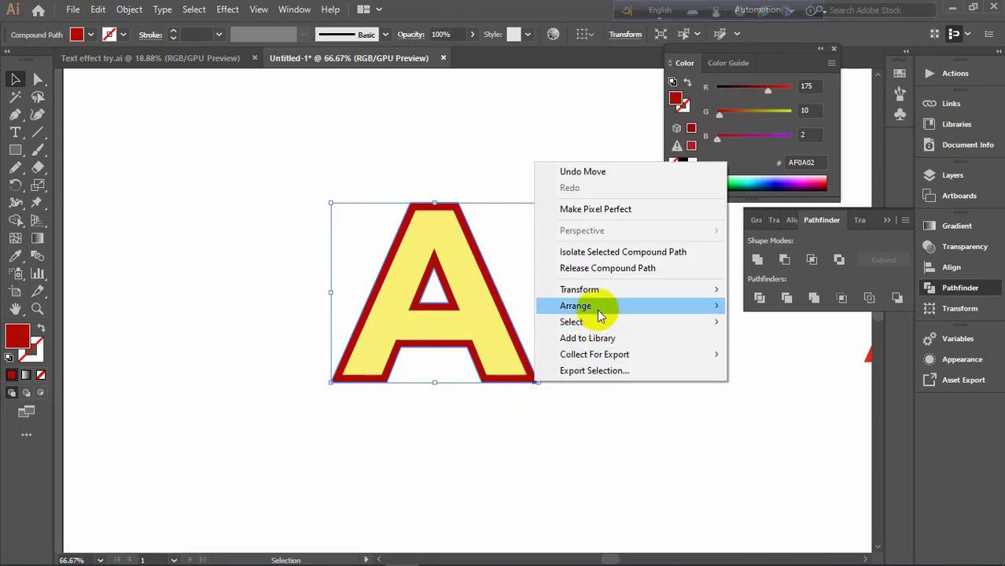
click(774, 353)
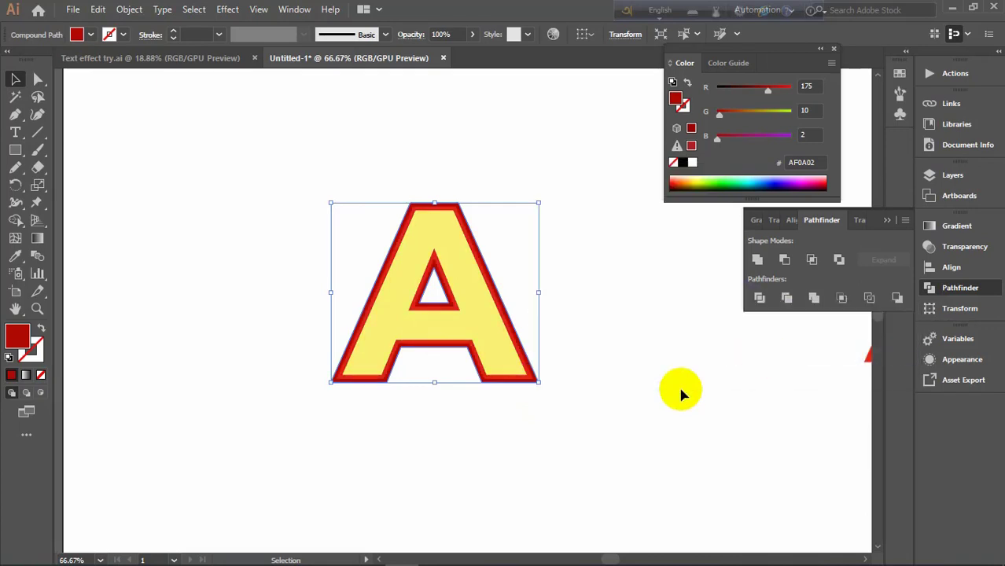
click(591, 385)
- Alt-drag a copy of the dark red A to the lower right
click(539, 383)
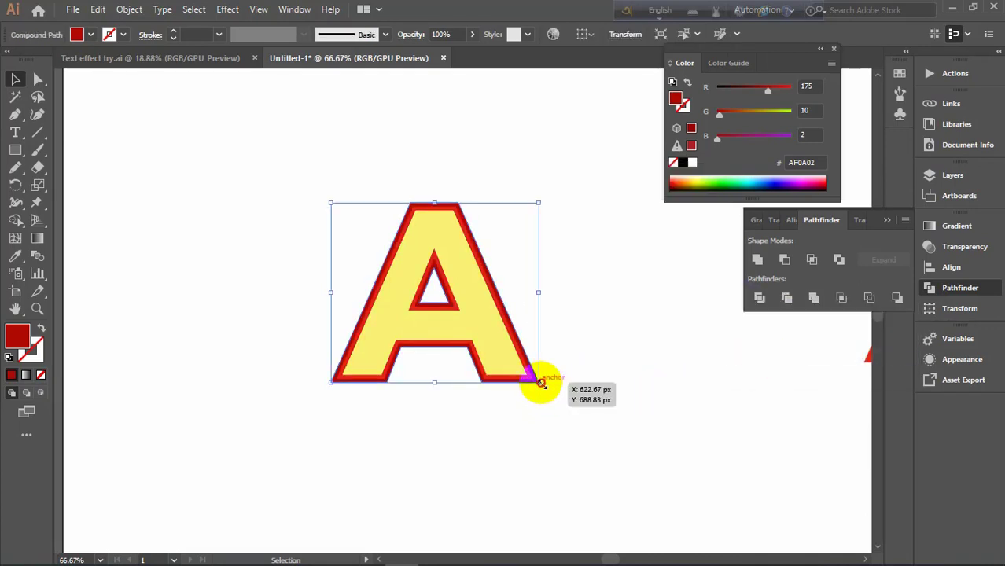
click(563, 405)
click(537, 381)
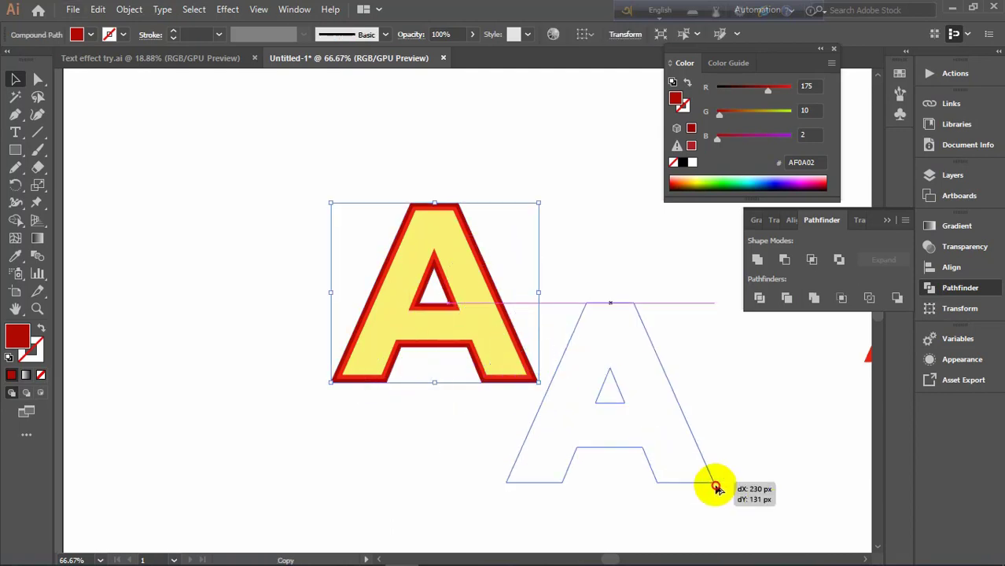
drag(529, 383, 734, 487)
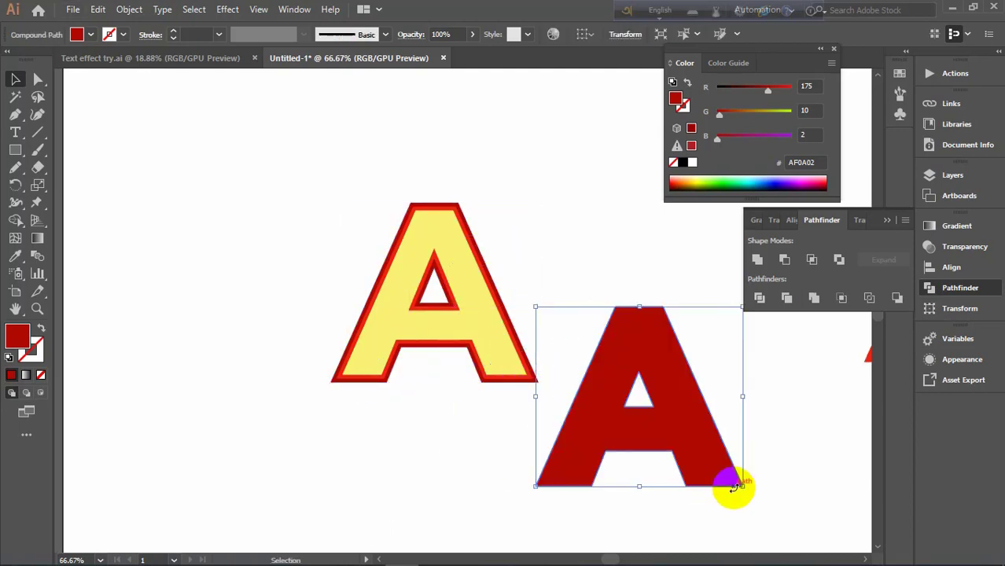
- Set the lower-right copy's stroke weight to 20 pt
click(176, 34)
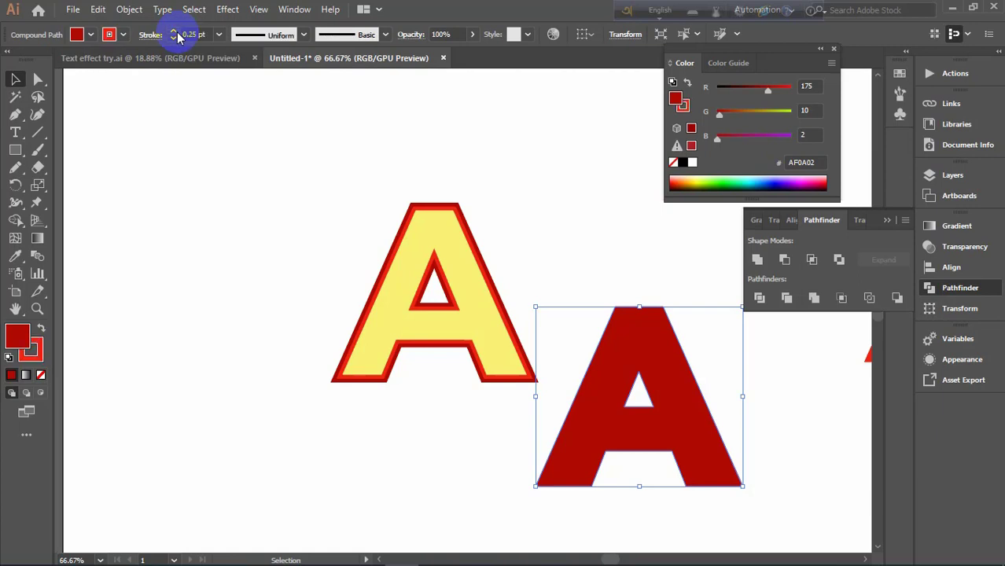
click(175, 33)
click(175, 32)
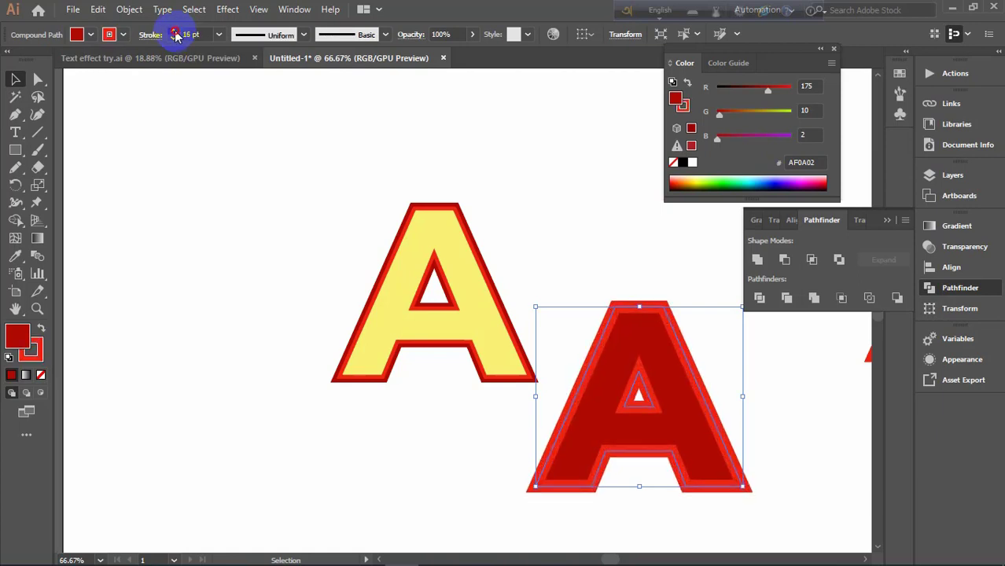
click(174, 32)
click(174, 32)
click(174, 32)
click(173, 32)
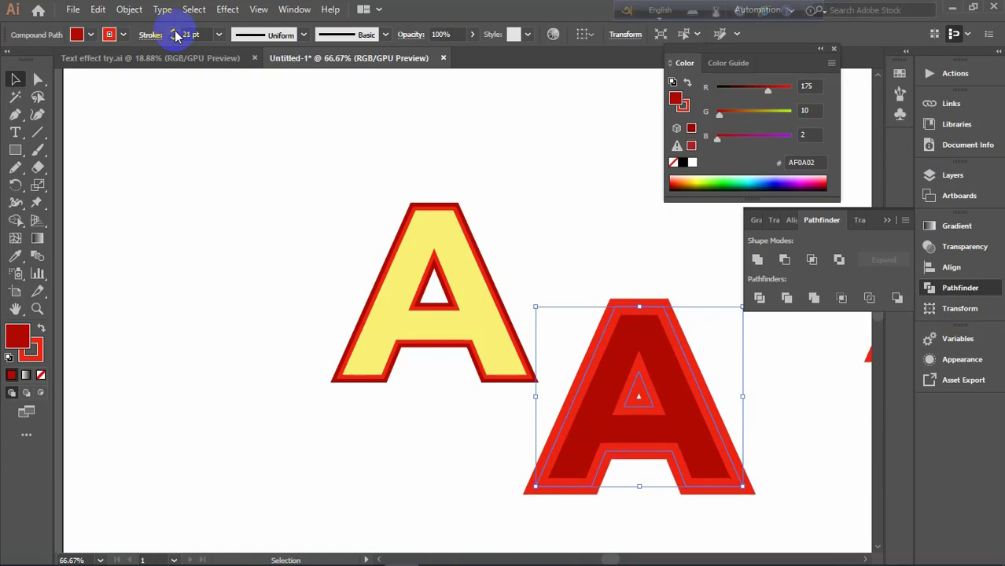
click(174, 38)
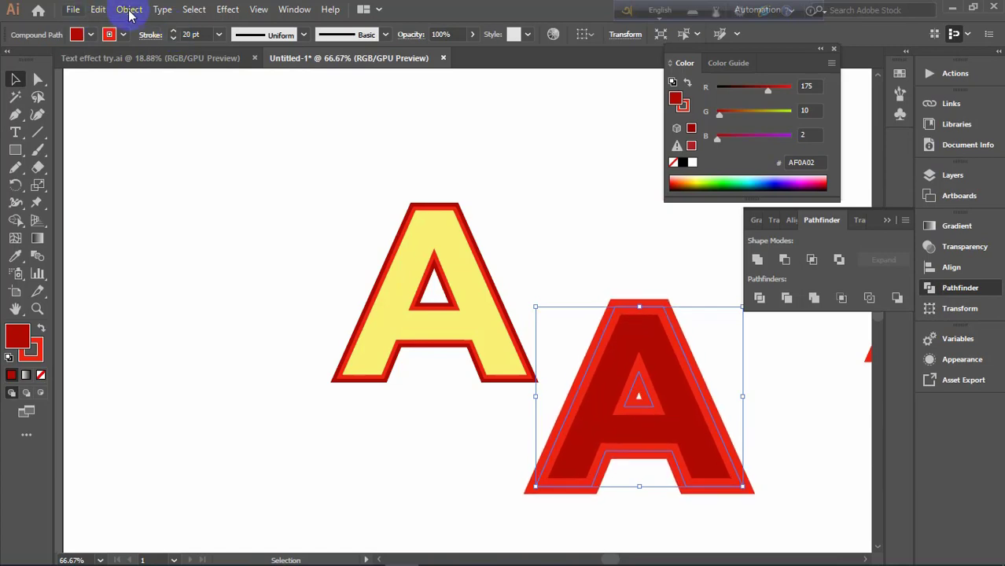
- Expand the copy's fill and stroke and unite it into one thicker red shape
click(129, 9)
click(192, 165)
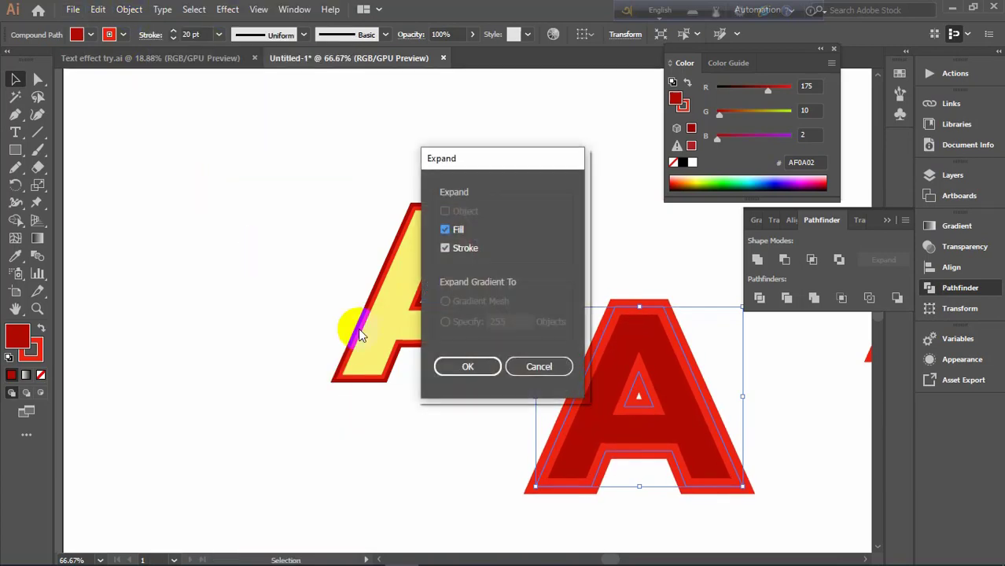
click(468, 367)
click(756, 259)
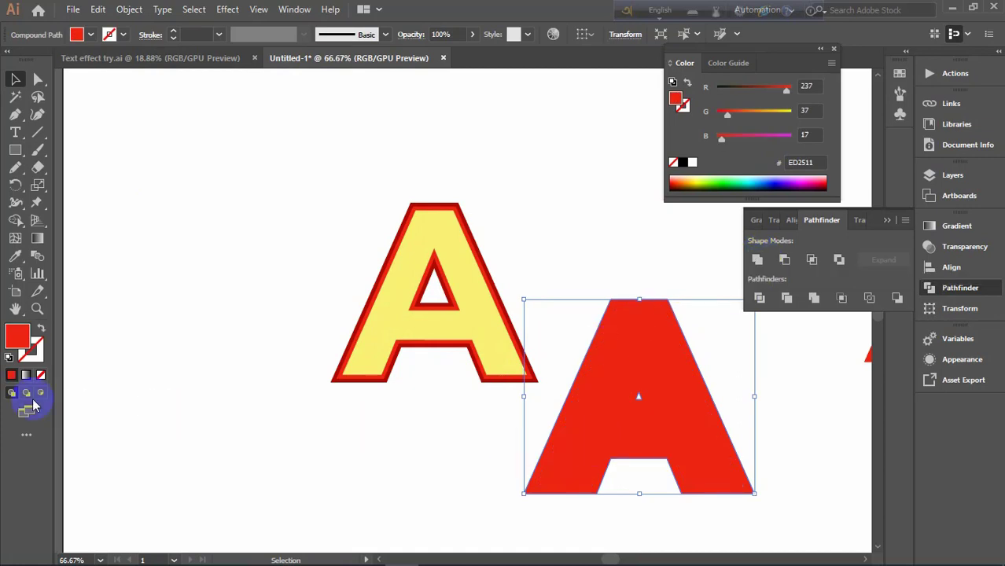
- Fill the enlarged copy very dark maroon #510703 and place it behind the yellow A
double_click(18, 337)
click(360, 432)
click(561, 312)
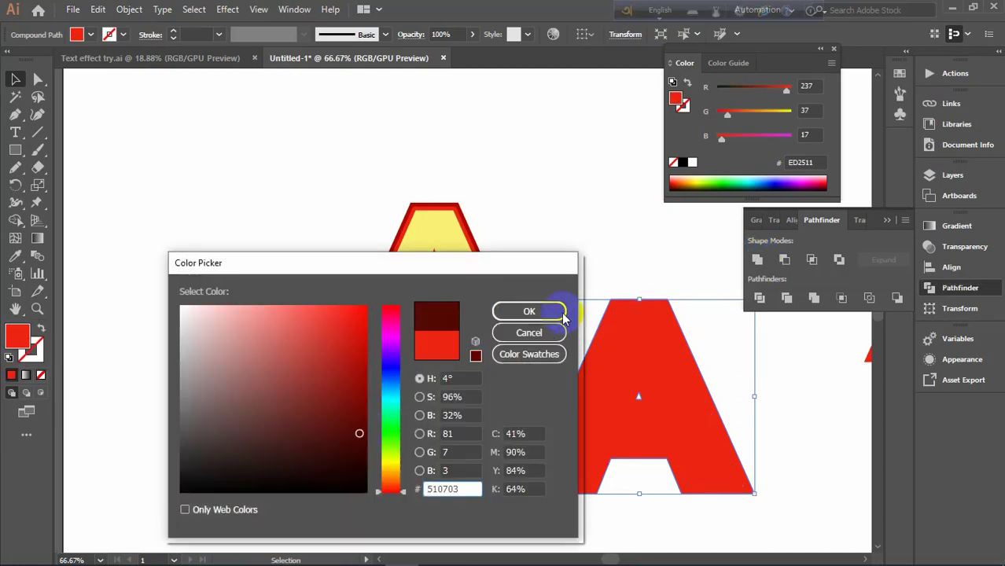
drag(584, 407, 387, 332)
click(499, 460)
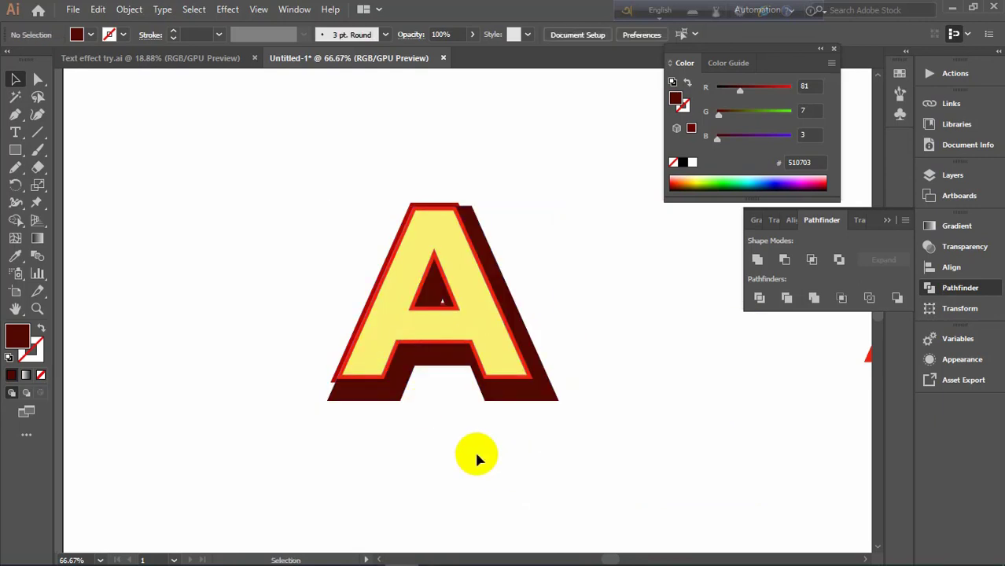
- Nudge the maroon shadow slightly down and right to create the 3D offset
mouse_move(511, 397)
mouse_down()
mouse_move(520, 394)
mouse_move(528, 414)
mouse_move(531, 405)
mouse_up()
click(568, 439)
click(518, 438)
click(539, 428)
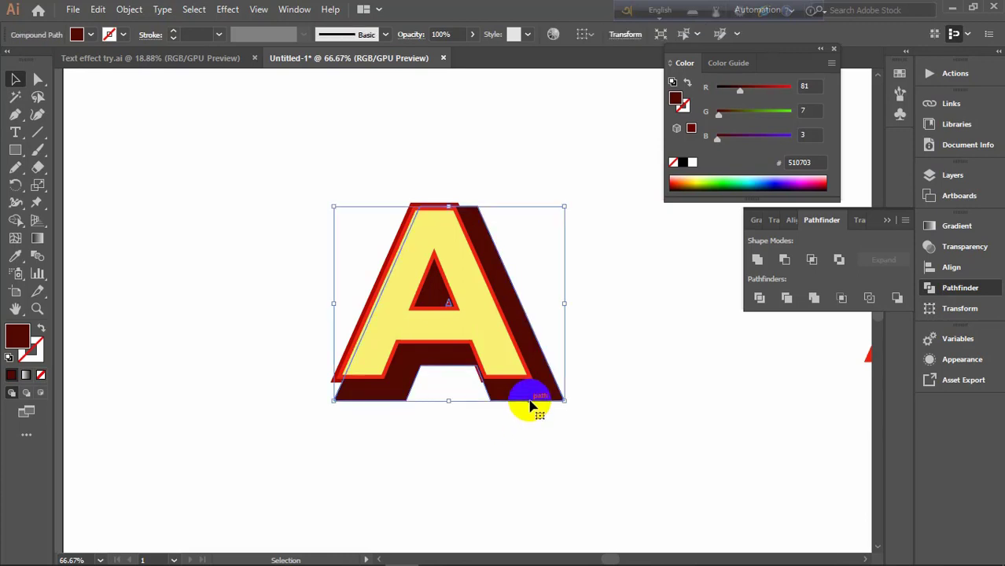
key(Right)
key(Right)
key(Right)
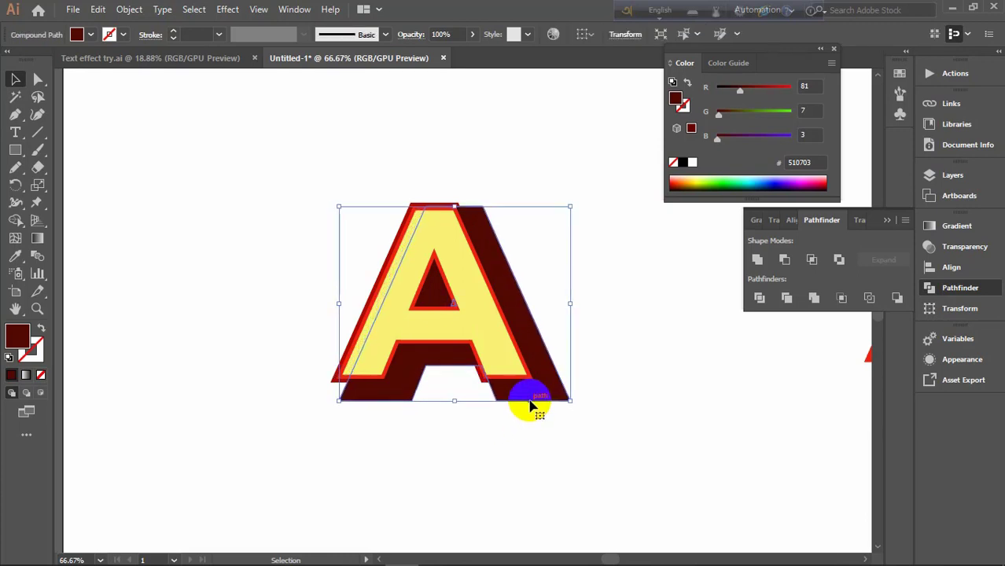
click(483, 458)
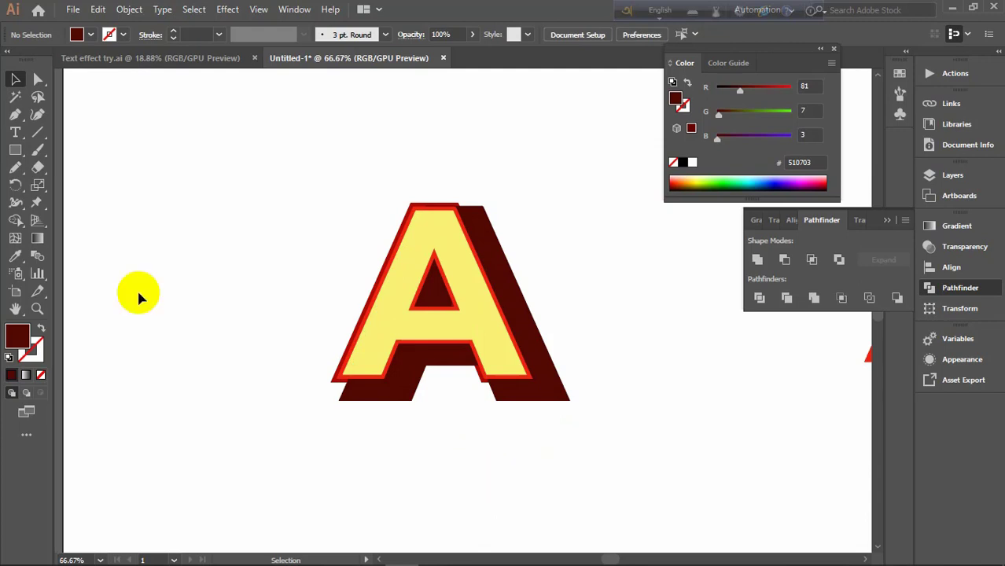
click(14, 116)
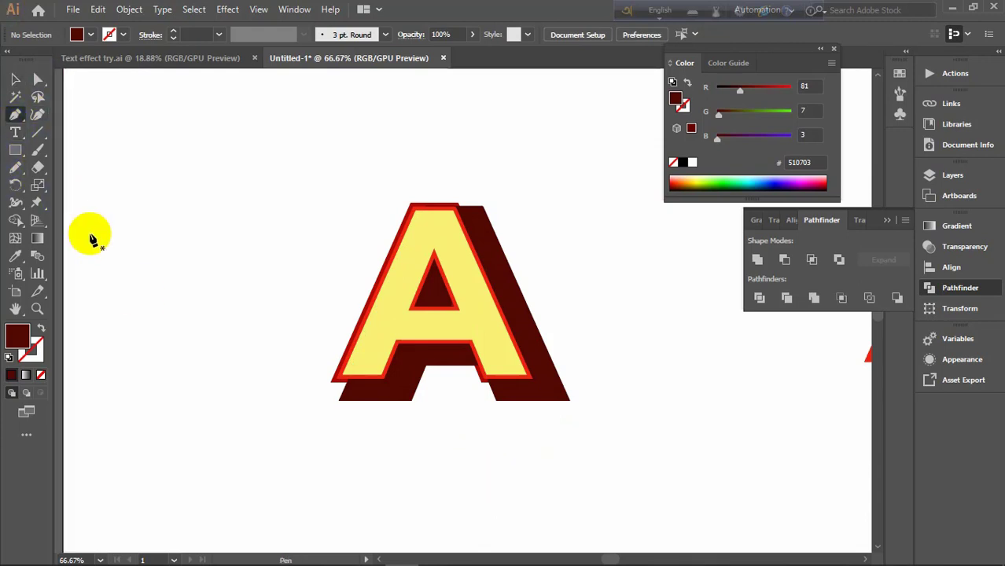
- Zoom in and draw a patch over the gap at the A's top corner
key(ctrl+equal)
key(ctrl+equal)
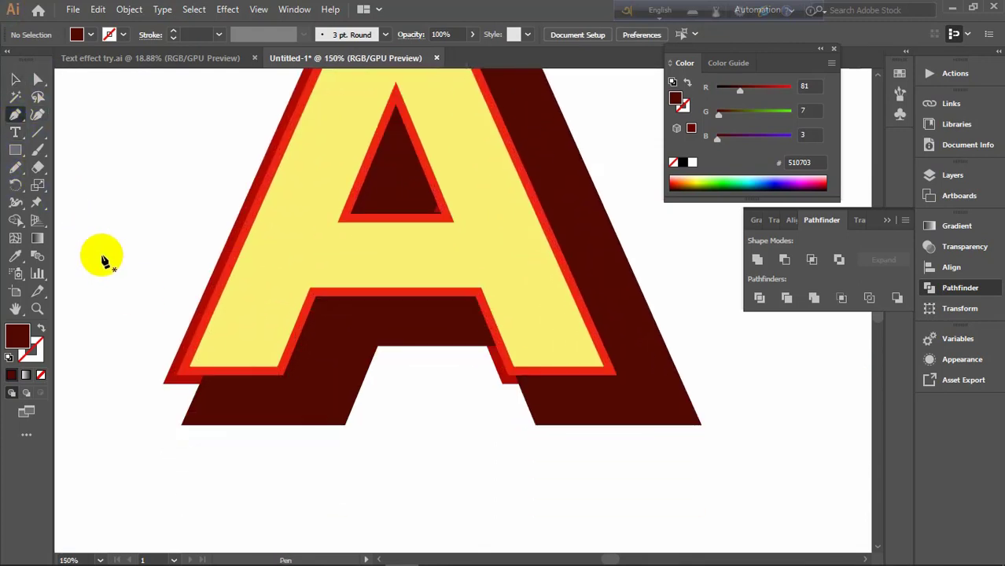
key(ctrl+equal)
scroll(314, 196, up, 3)
click(485, 171)
click(562, 186)
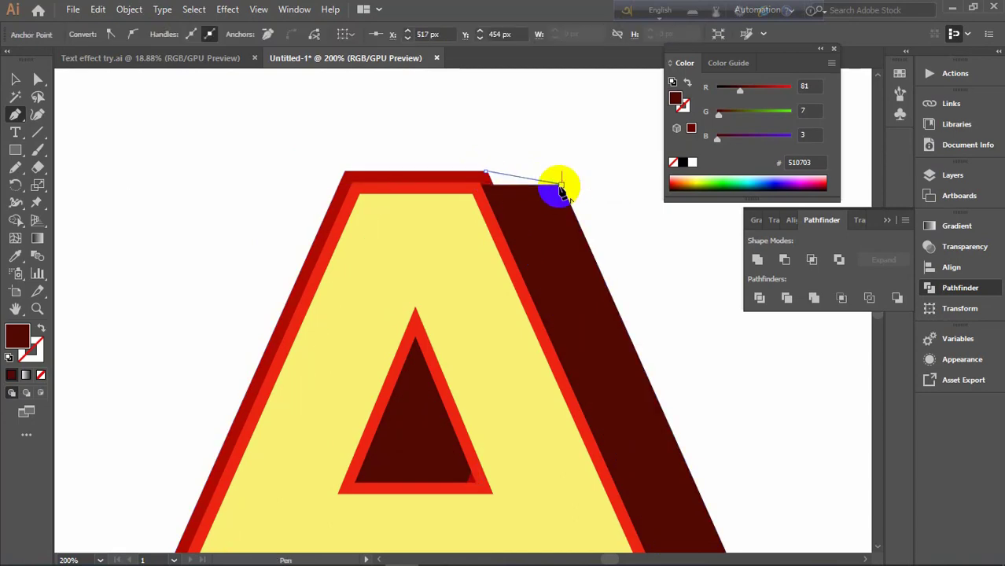
click(524, 206)
click(486, 172)
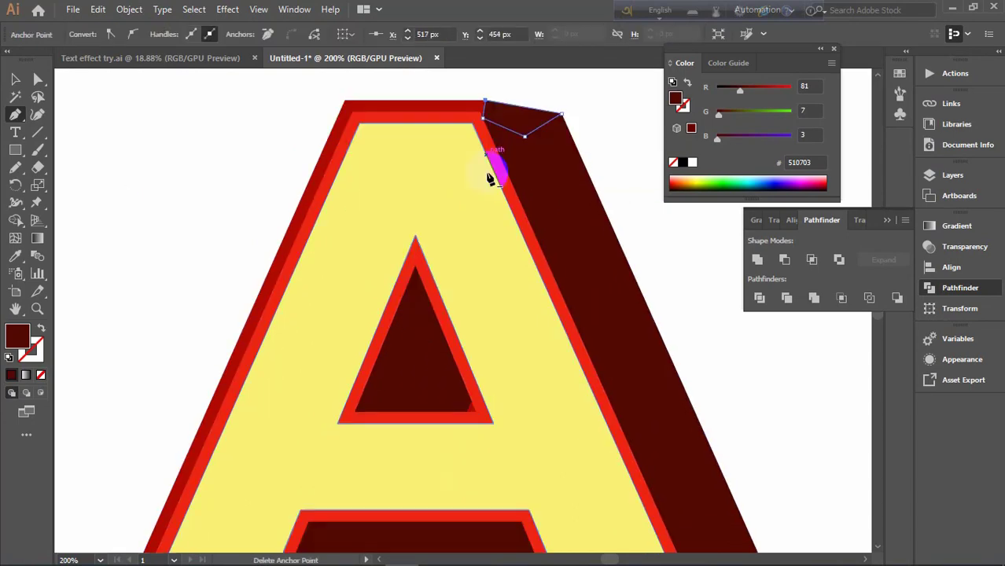
- Draw a patch filling the gap at the A's inner right leg
scroll(489, 178, down, 5)
scroll(503, 228, down, 5)
click(558, 268)
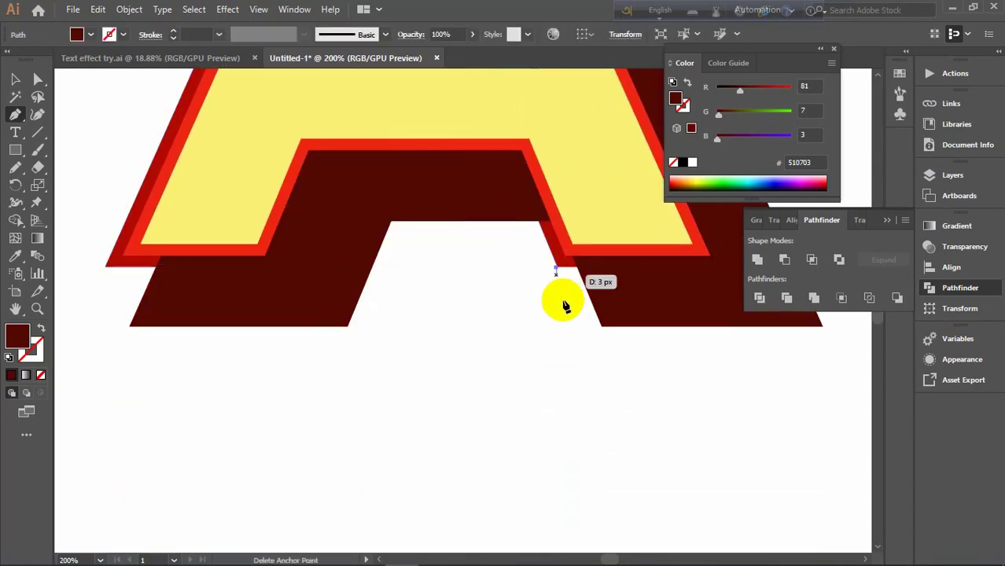
click(602, 325)
click(646, 266)
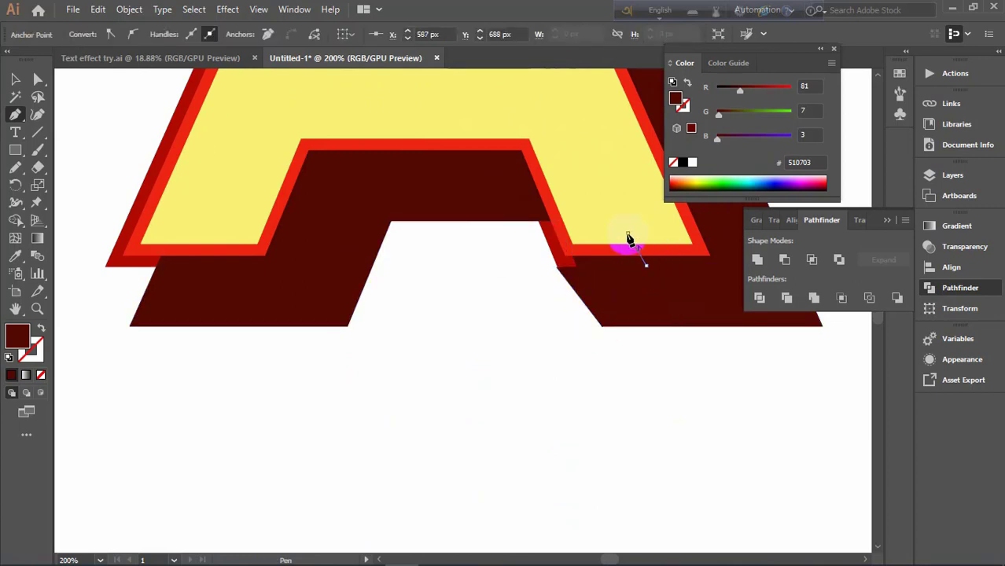
click(628, 234)
click(556, 267)
- Draw a patch covering the gap at the A's left corner
click(106, 268)
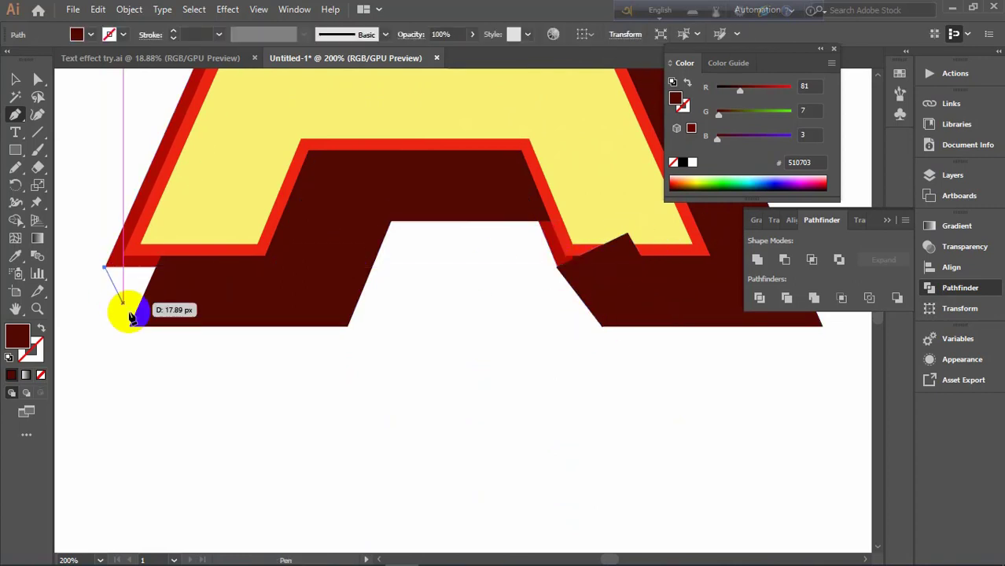
click(130, 325)
click(247, 278)
click(192, 222)
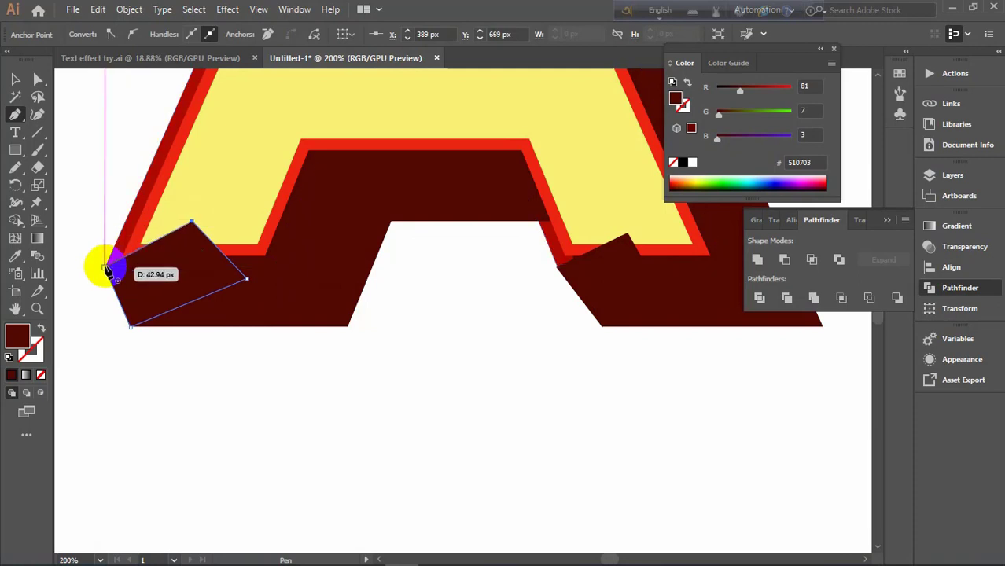
click(105, 267)
- Select the patches with the extrusion and unite them into one dark shape
click(15, 78)
shift+click(610, 310)
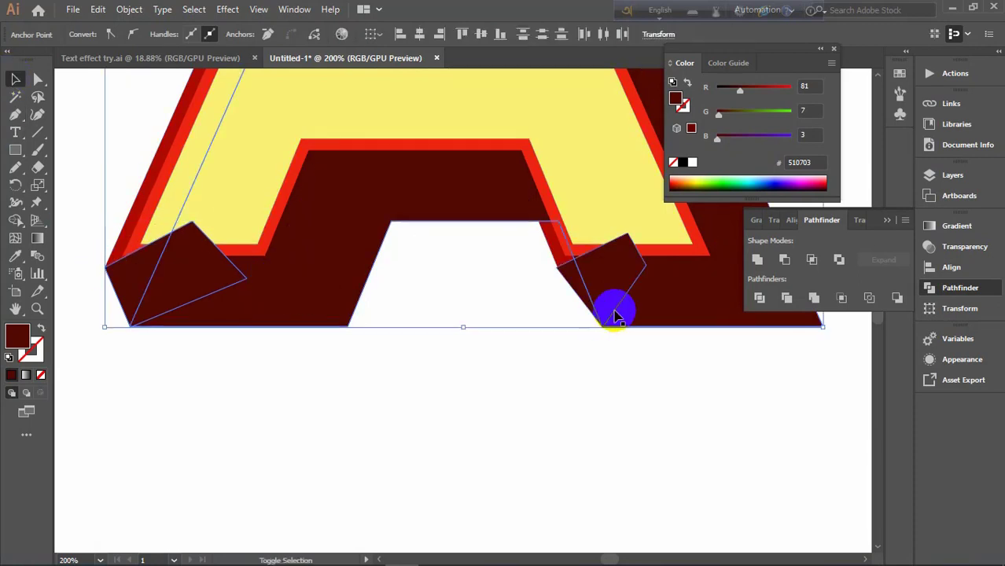
scroll(605, 284, up, 2)
scroll(601, 283, up, 3)
scroll(599, 282, up, 3)
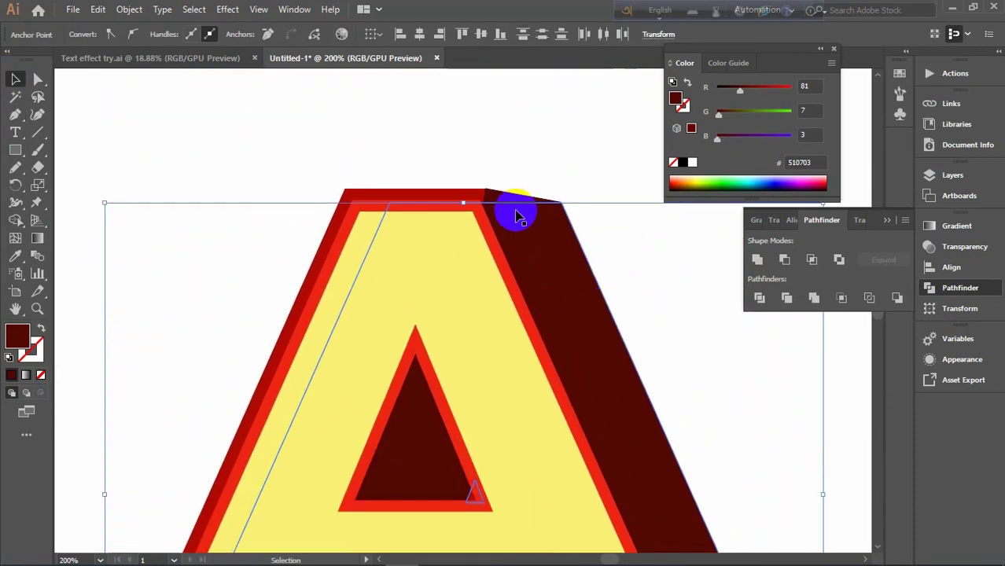
shift+click(507, 203)
click(764, 250)
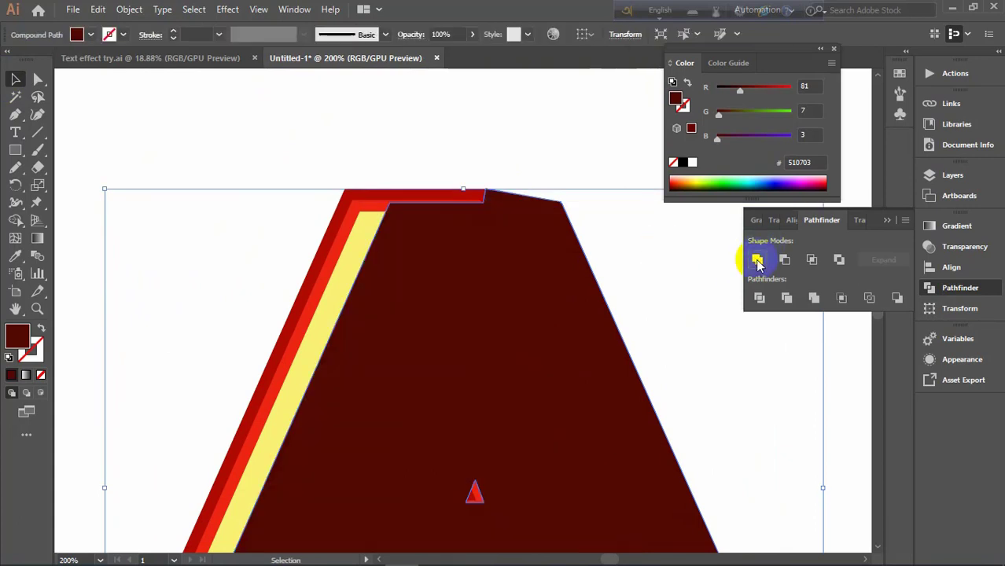
- Send the merged extrusion behind the letter and zoom out to see the whole A
right_click(566, 325)
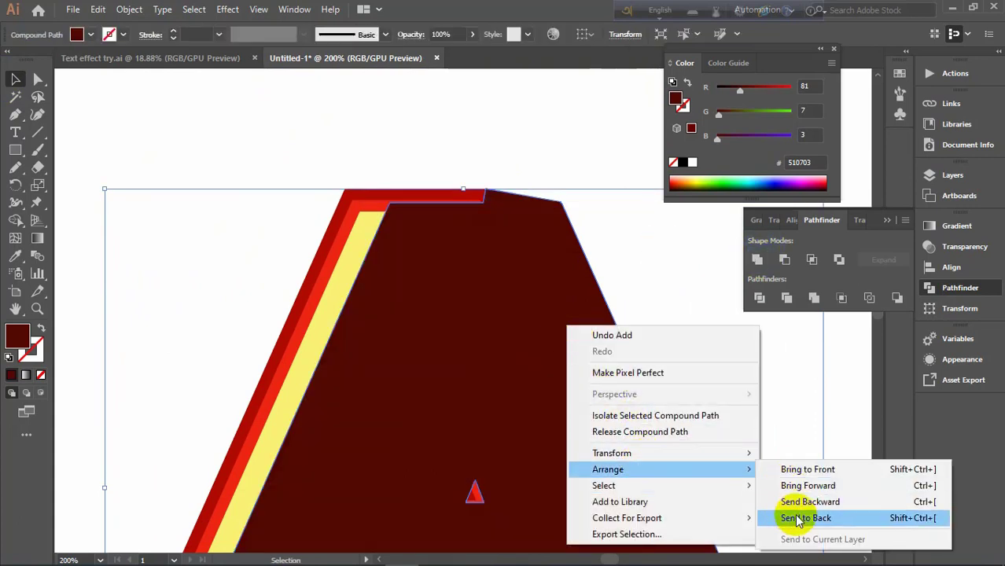
click(803, 517)
scroll(711, 380, down, 2)
scroll(711, 379, down, 2)
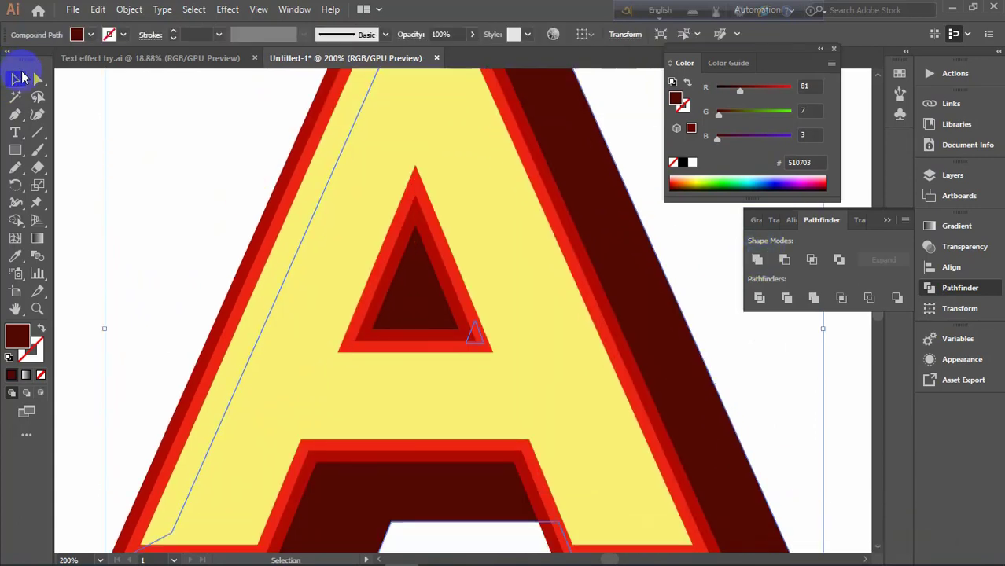
click(83, 141)
key(ctrl+minus)
key(ctrl+minus)
key(m)
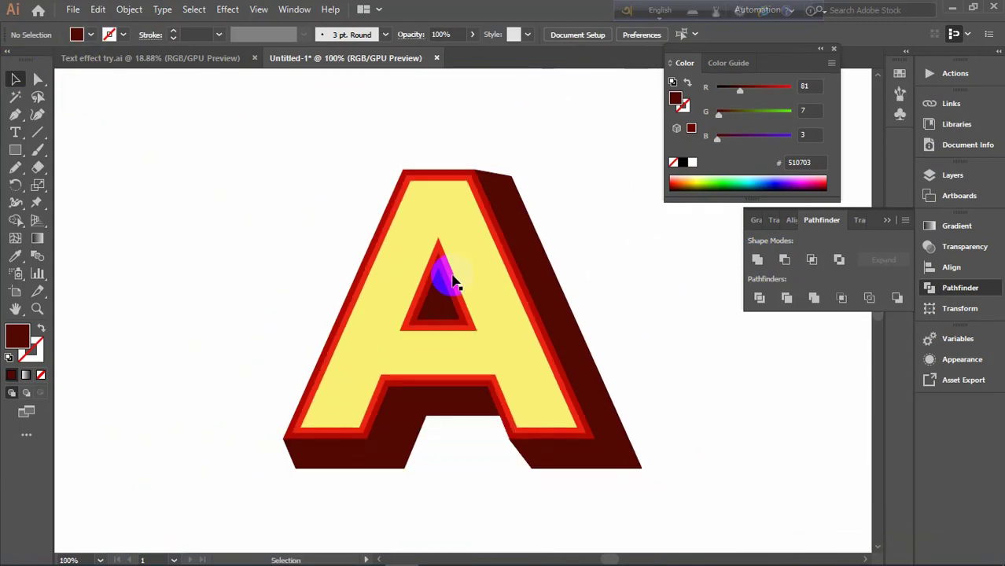
scroll(438, 283, down, 2)
scroll(438, 284, right, 2)
- Draw a thin dark bar across the A's top and fine-tune its position
drag(262, 129, 584, 130)
key(v)
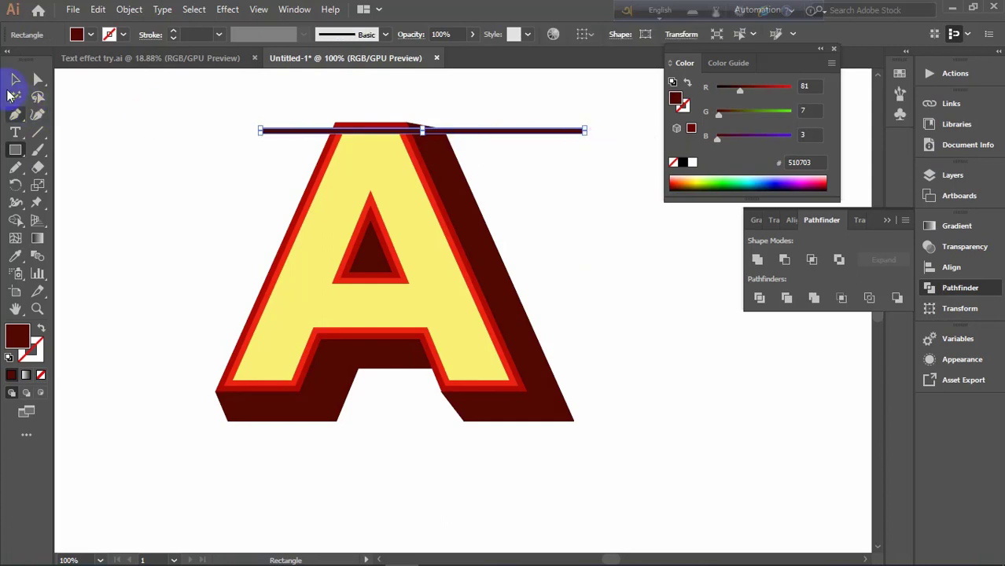
click(273, 90)
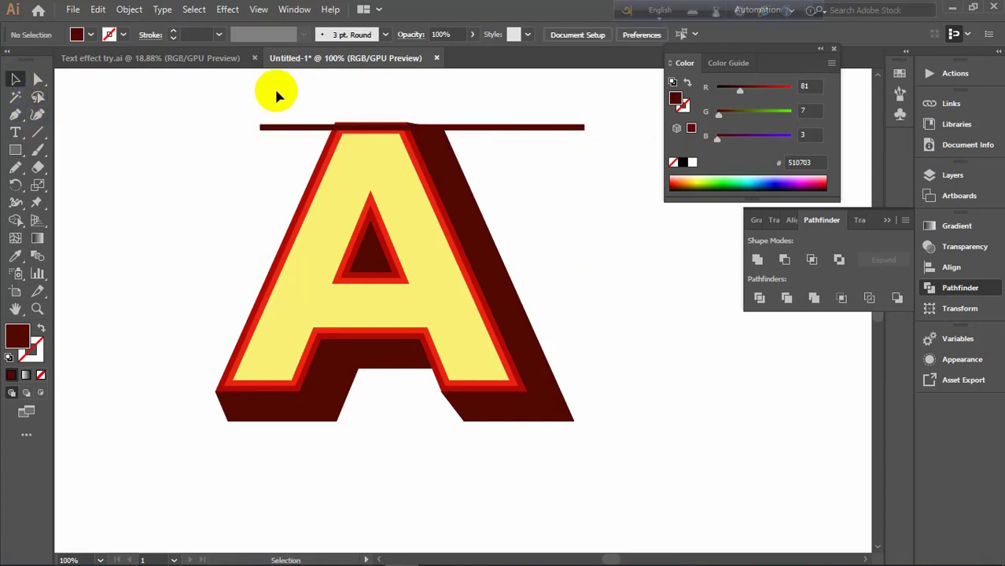
drag(275, 130, 286, 145)
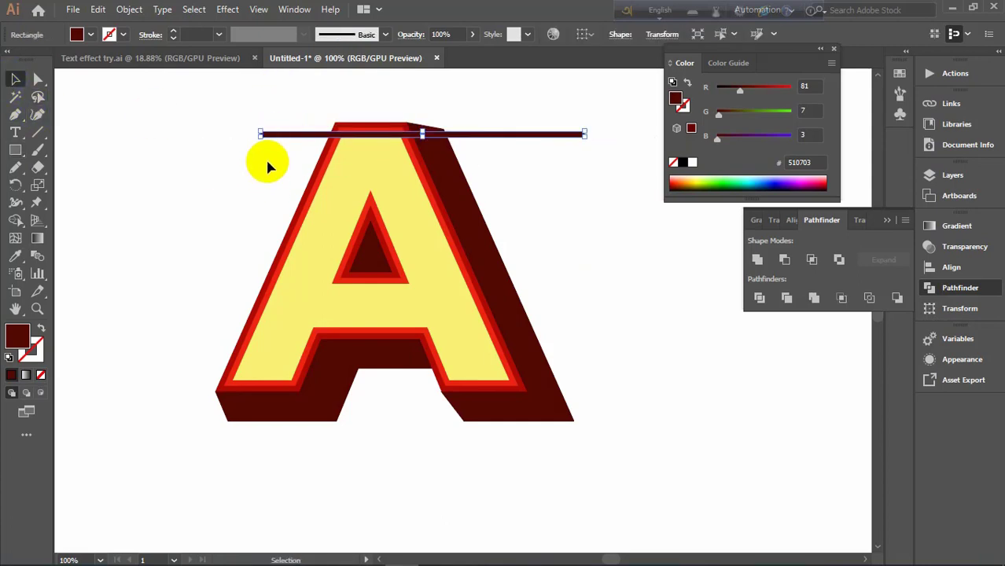
key(Up)
key(Up)
key(Up)
key(Up)
key(Up)
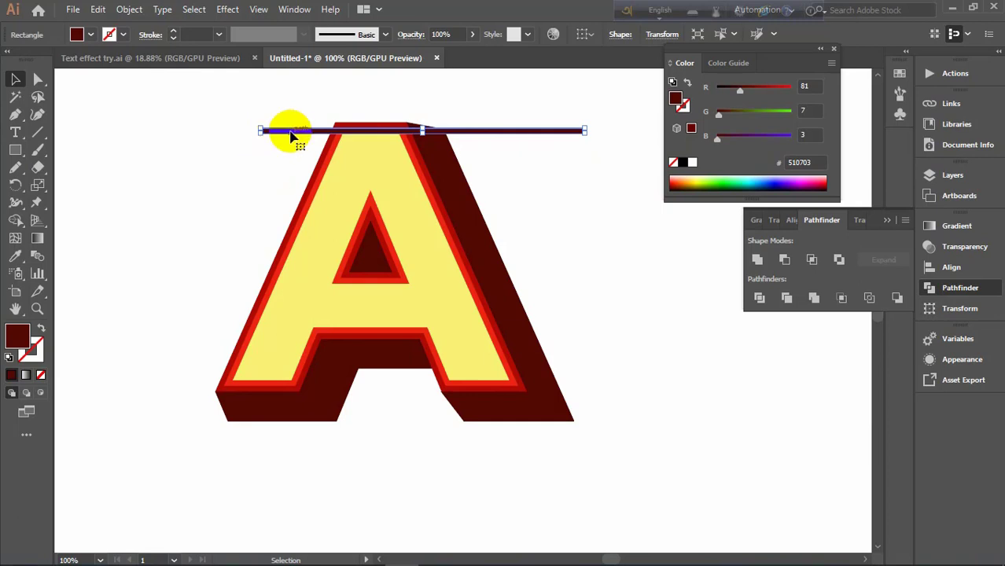
- Alt-drag a copy of the bar about 110 px down through the A's middle and select both bars
drag(290, 136, 261, 258)
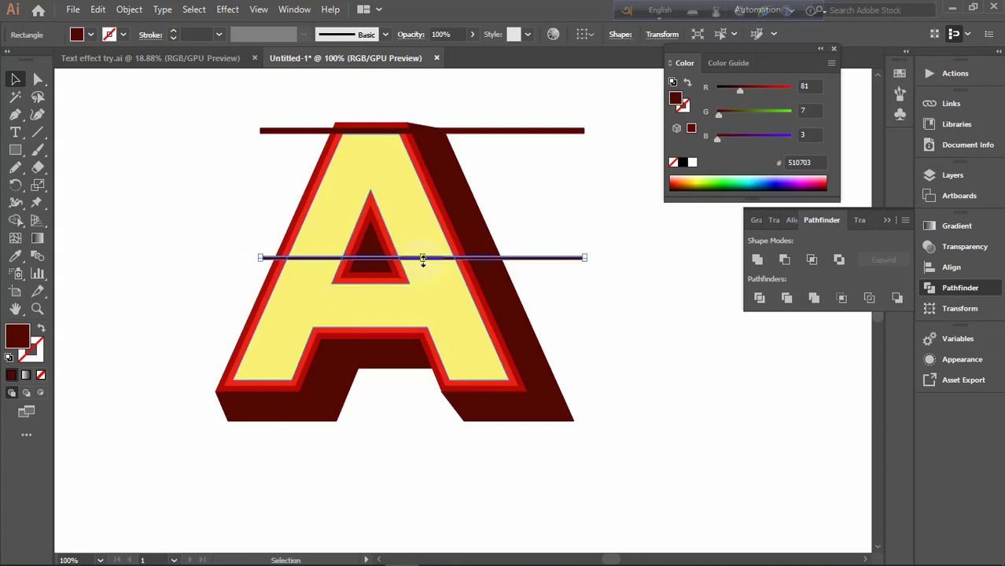
shift+click(273, 130)
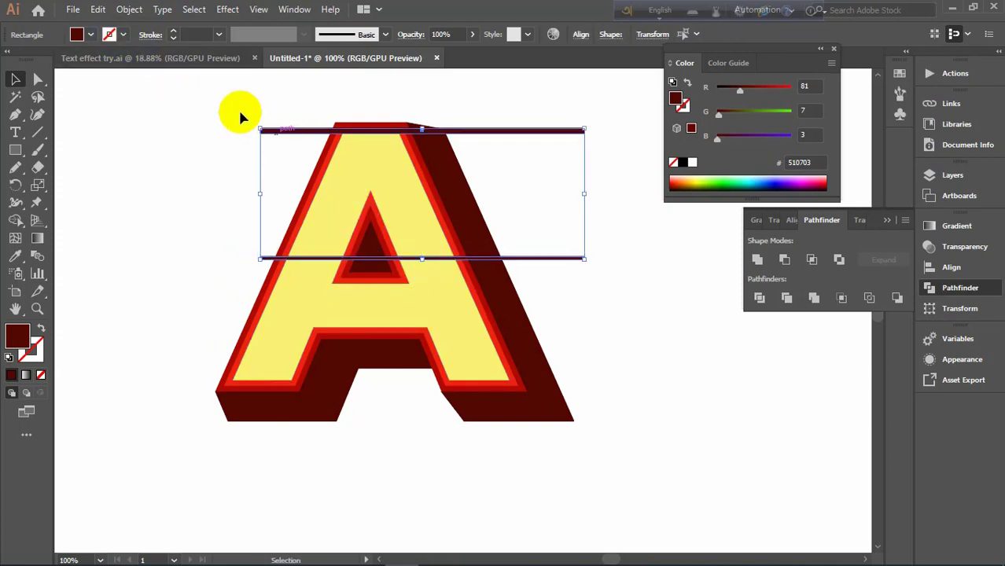
click(128, 10)
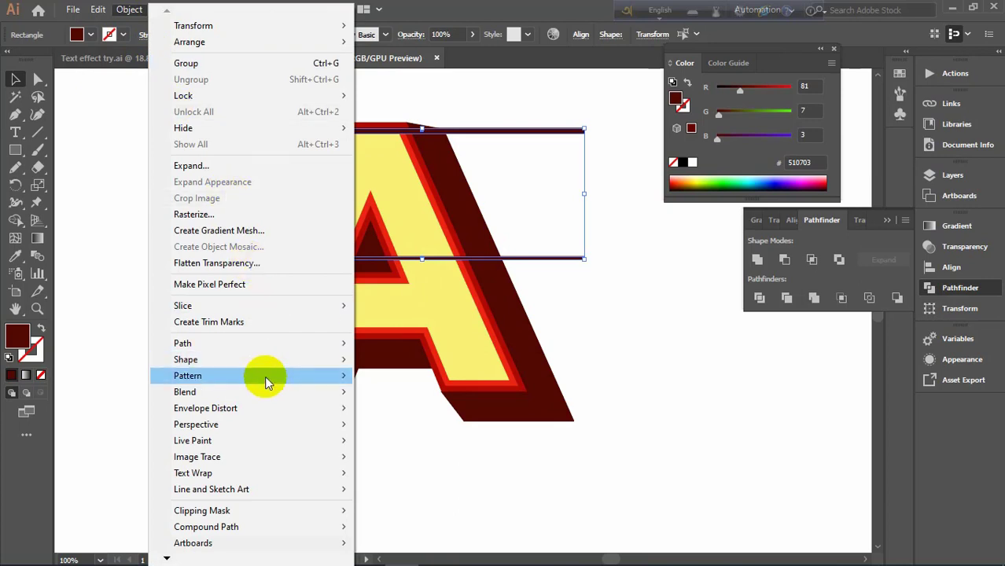
mouse_move(185, 391)
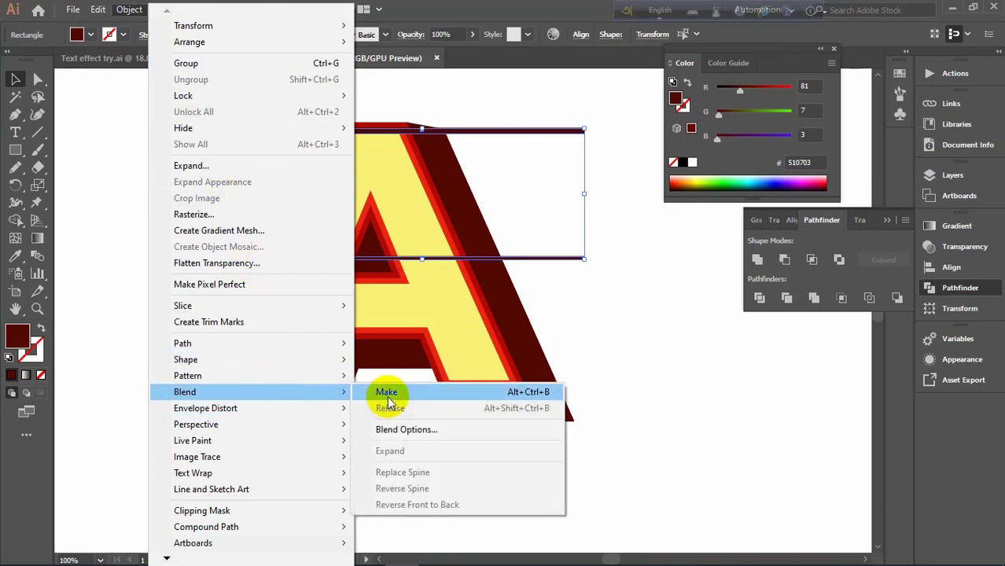
- Blend the two bars and set Blend Options to Specified Steps with Preview on
click(388, 398)
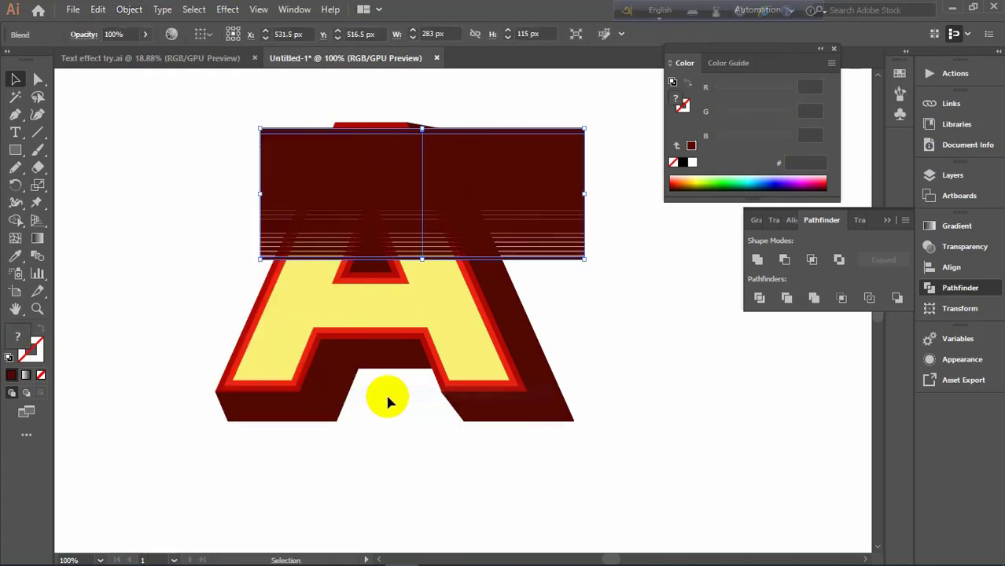
double_click(36, 259)
click(503, 253)
click(493, 287)
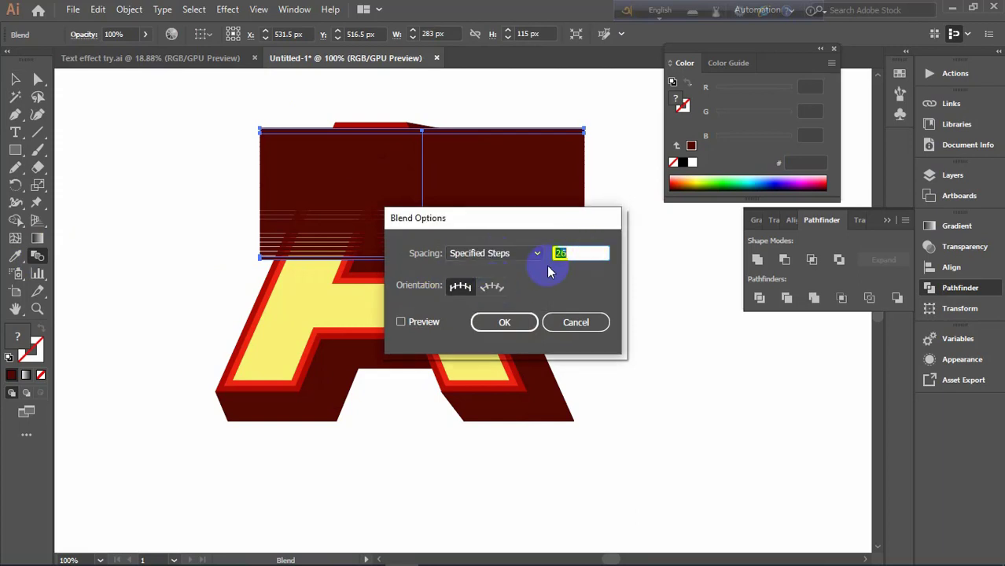
click(400, 321)
- Preview 12 to 15 specified blend steps, then cancel the Blend Options changes
click(586, 252)
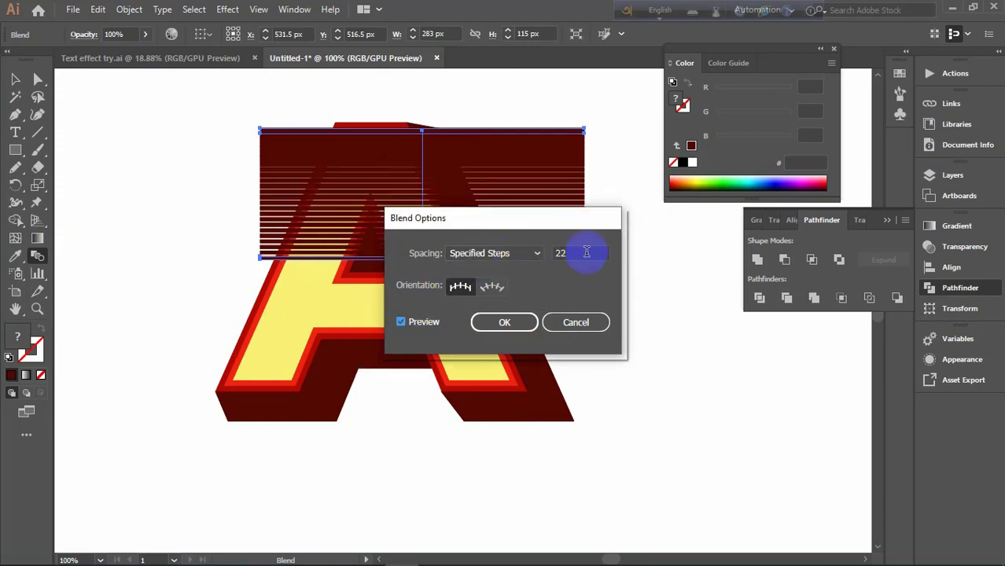
key(Down)
key(Down)
key(Down)
key(Down)
key(Down)
key(Down)
key(Down)
key(Down)
key(Down)
key(Down)
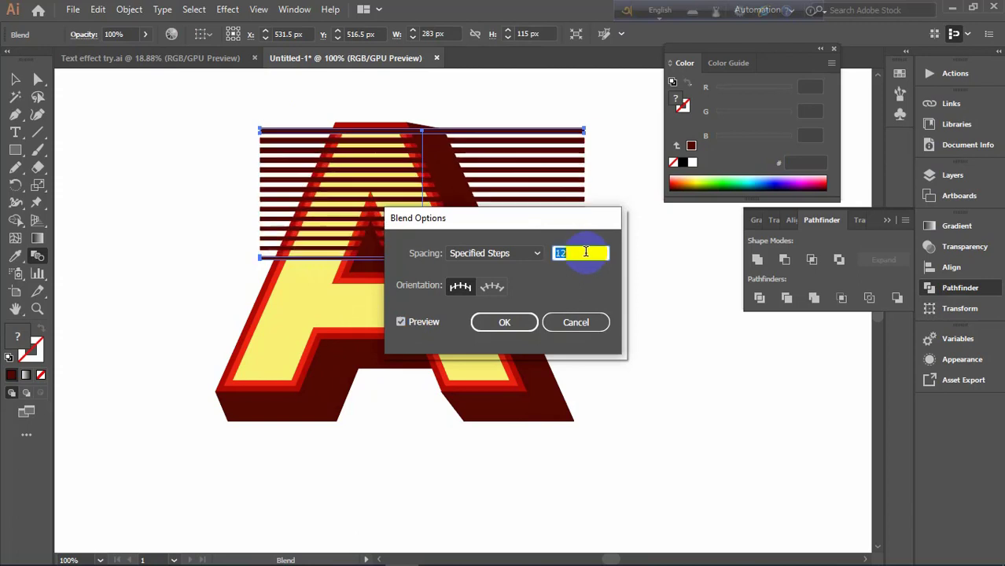
key(Up)
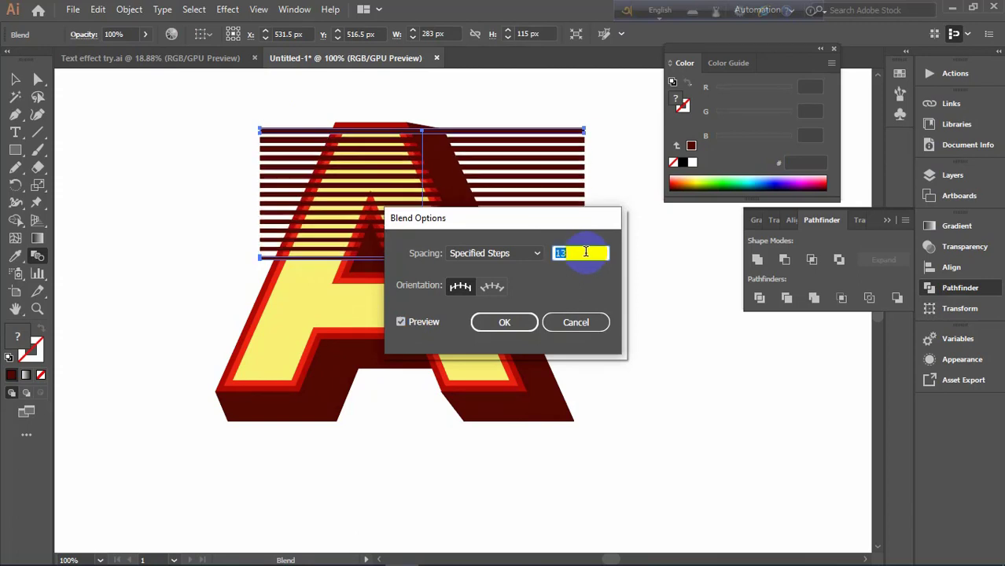
key(Up)
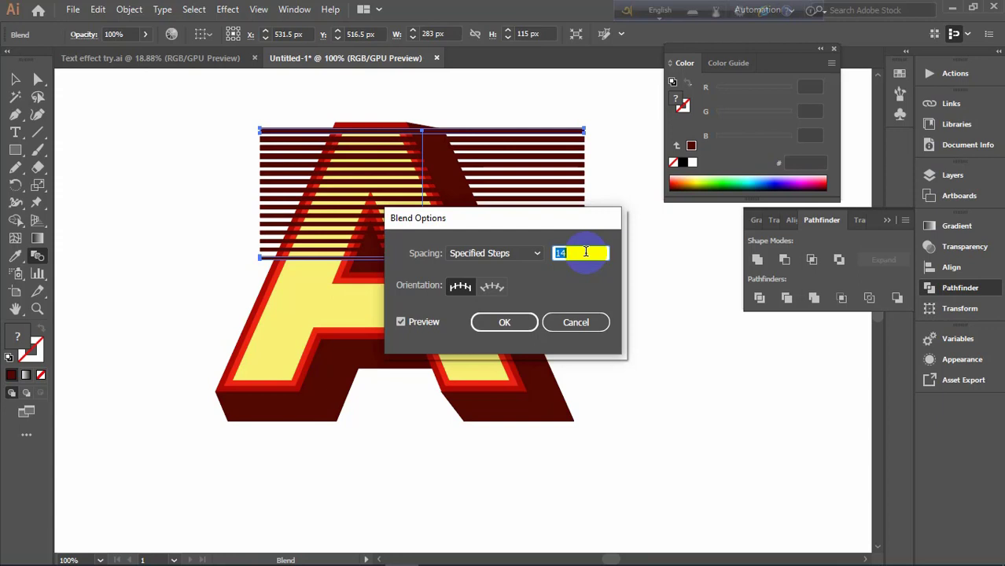
key(Up)
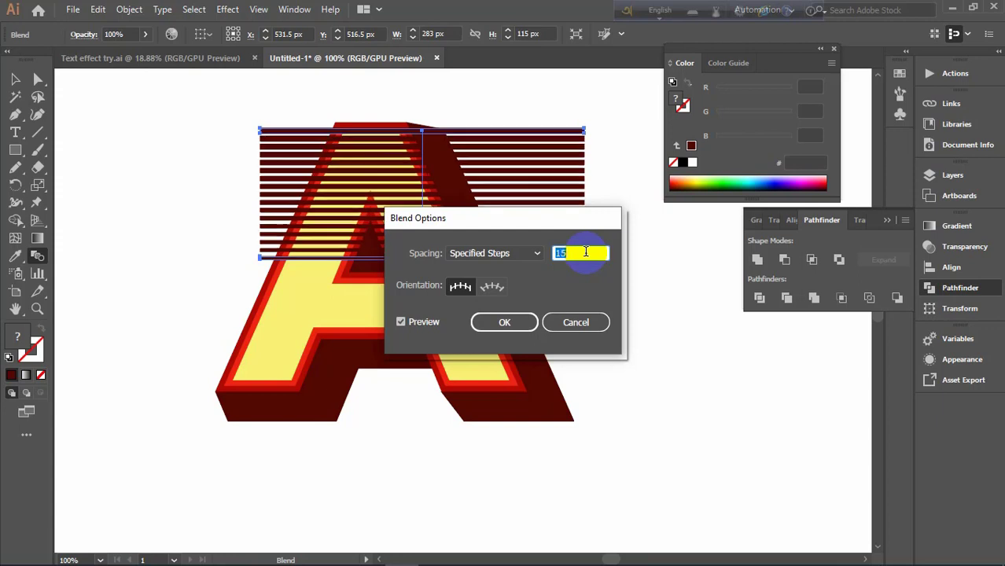
key(Down)
key(Down)
key(Down)
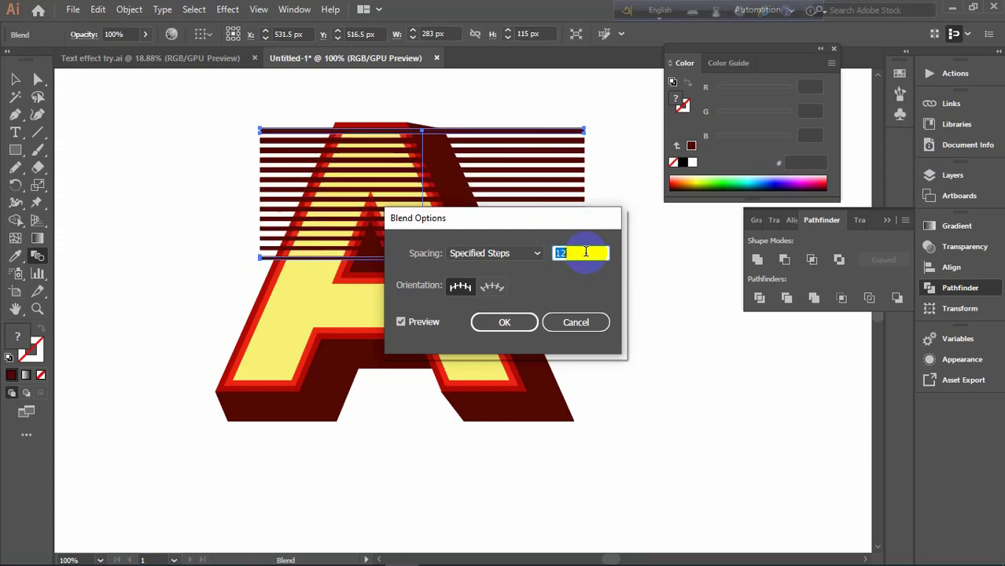
click(578, 321)
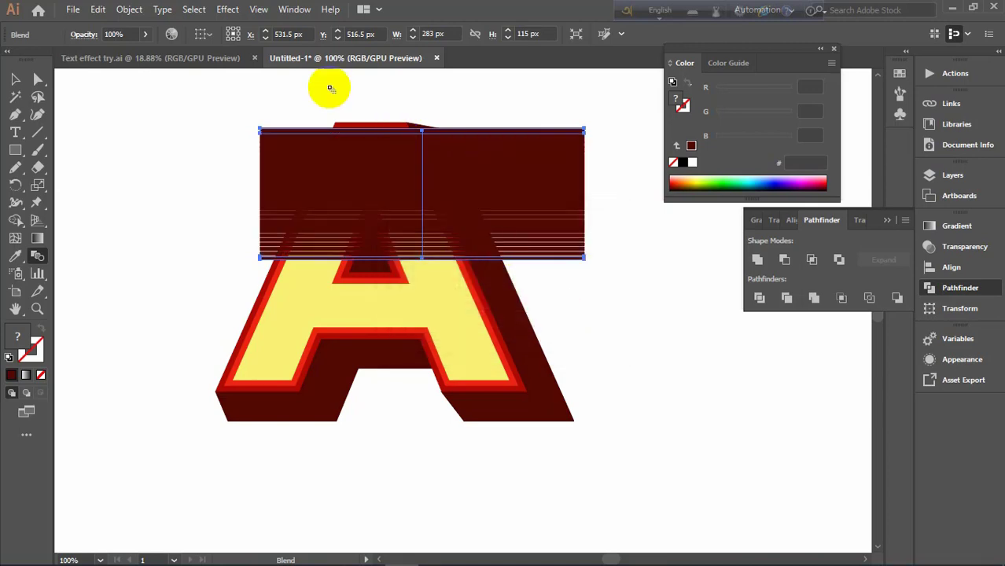
- Undo the blend back to the two separate dark-red bars and shift the view left
key(ctrl+z)
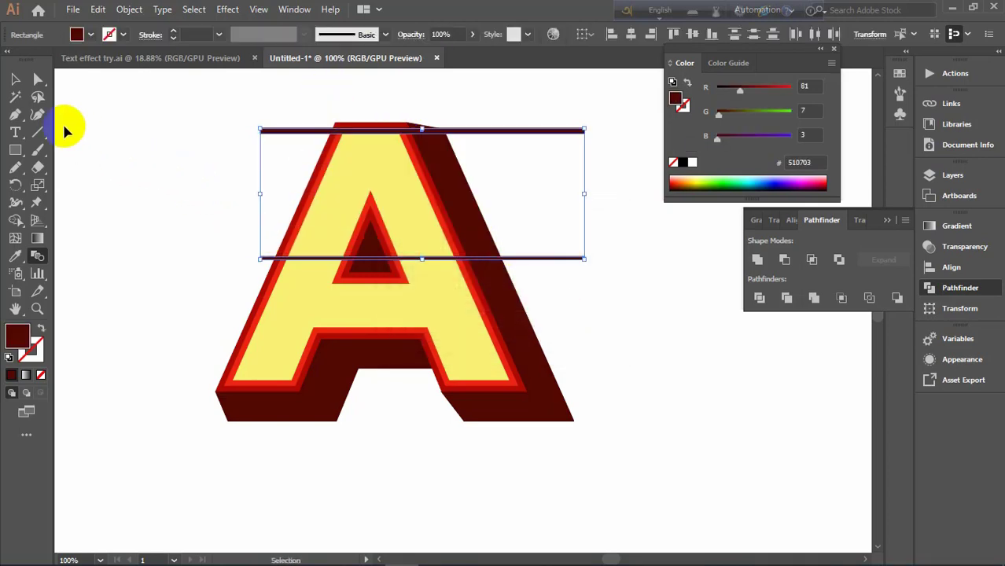
key(ctrl+z)
key(w)
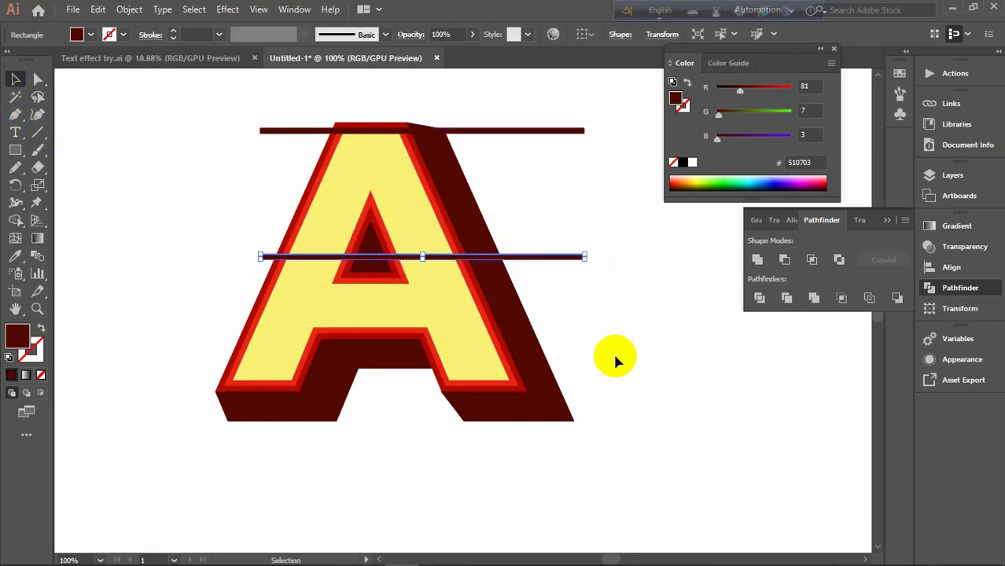
drag(612, 350, 523, 366)
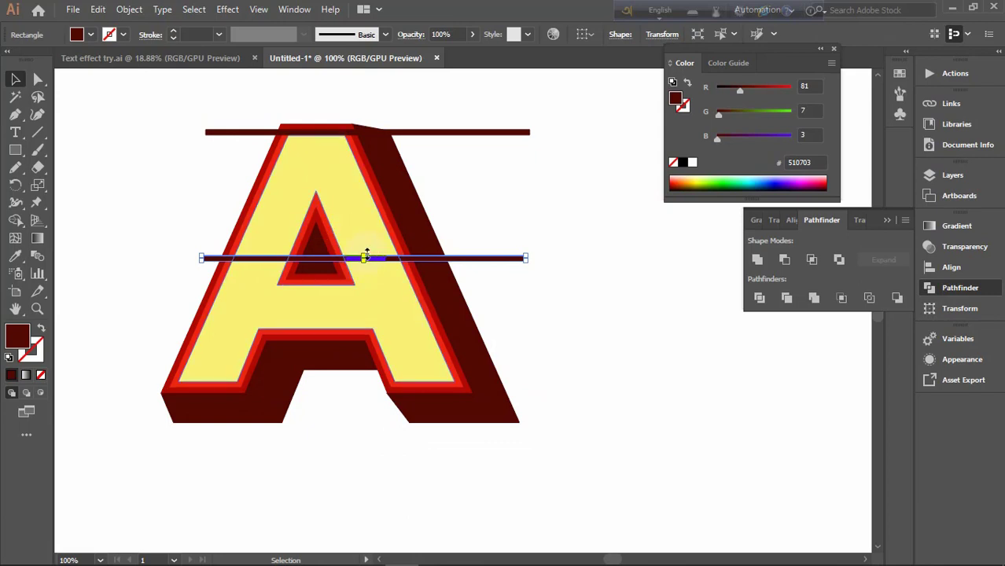
drag(362, 258, 362, 261)
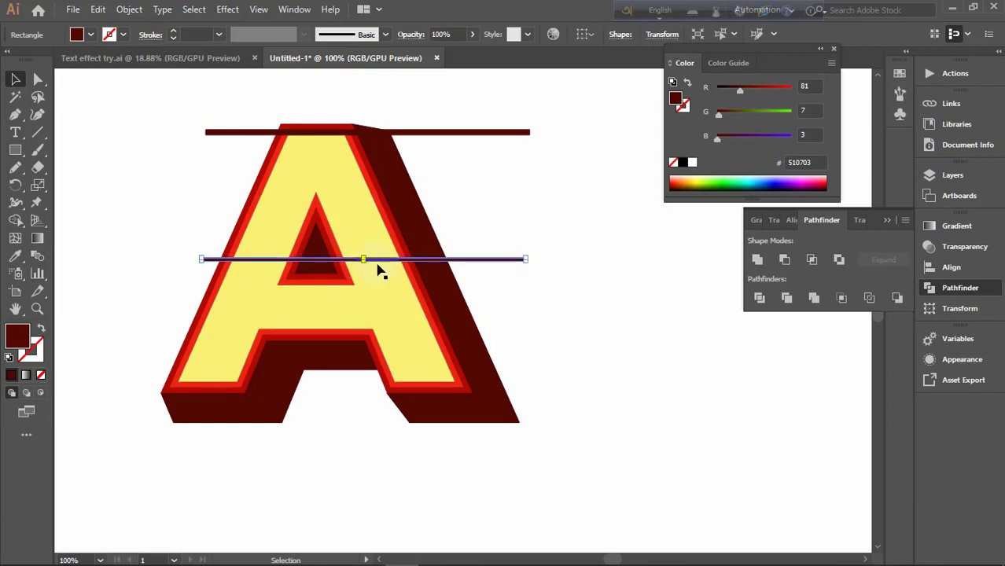
- Select both the top and bottom dark-red lines and bring up the Blend commands
click(451, 132)
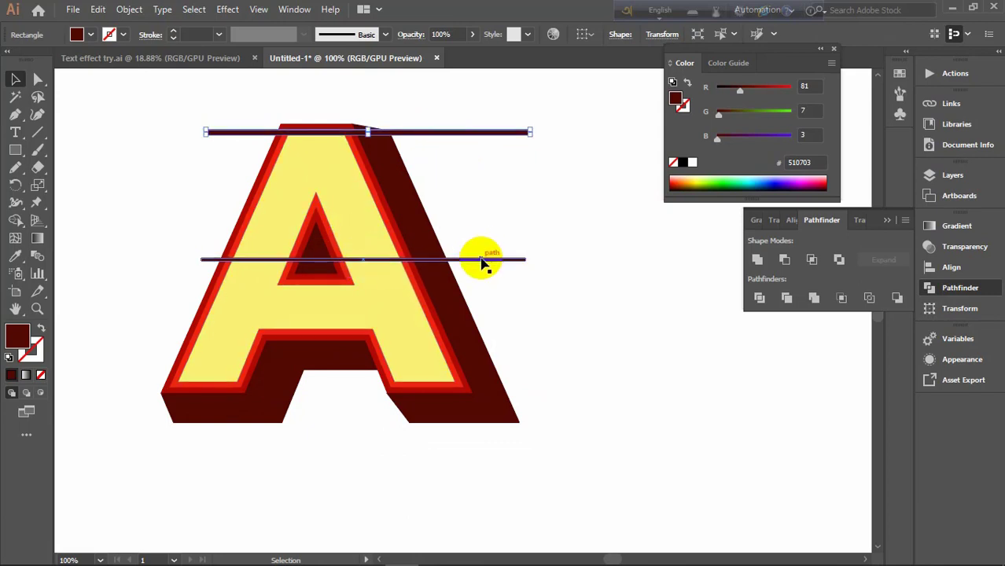
shift+click(208, 264)
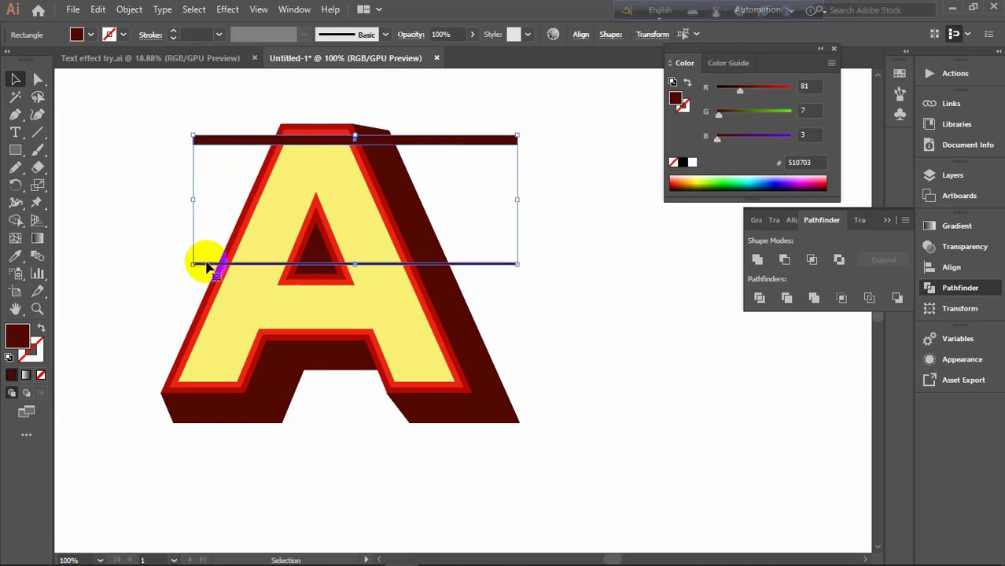
click(129, 9)
mouse_move(185, 391)
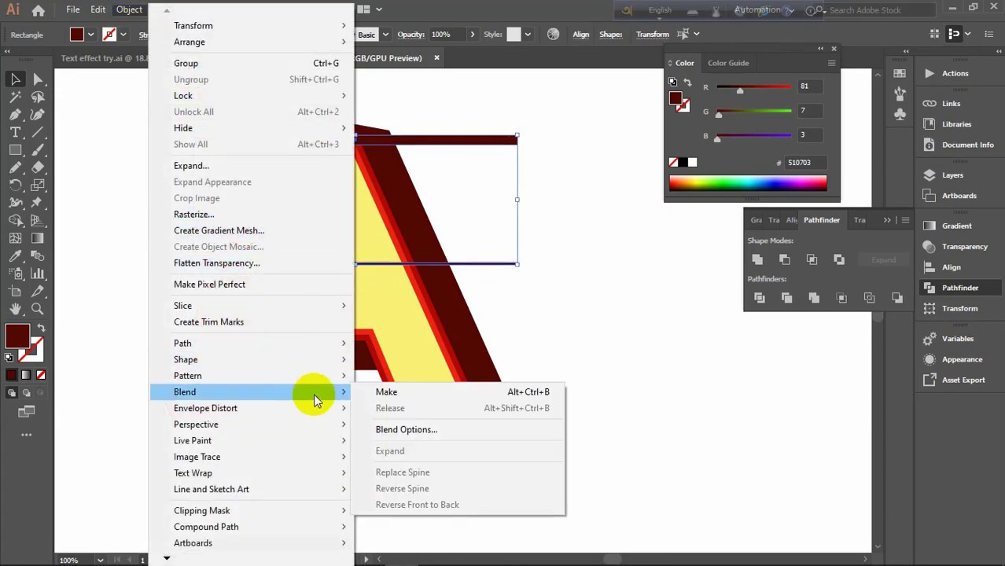
- Blend the two lines, using Specified Steps spacing with a small step count
click(387, 392)
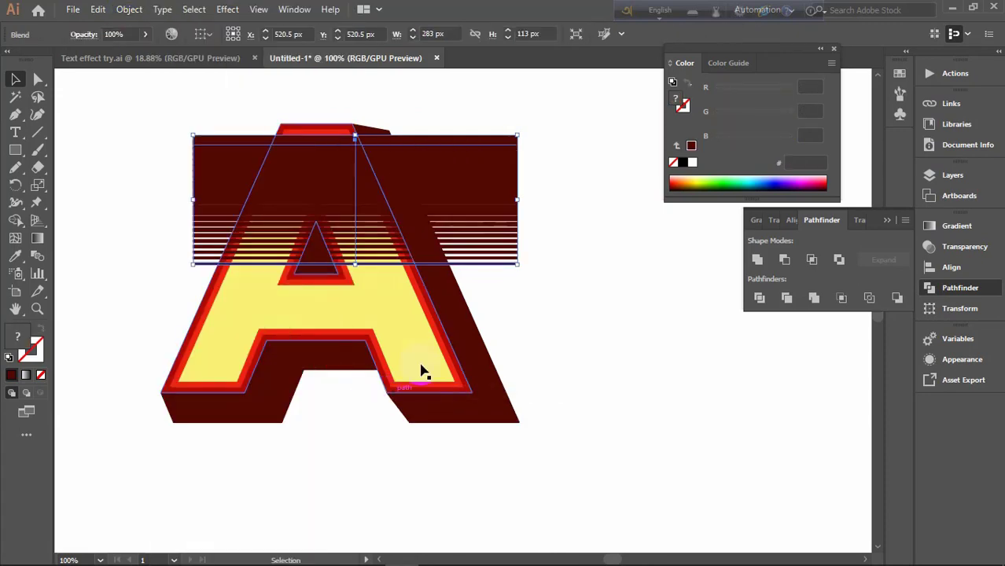
double_click(37, 256)
click(484, 253)
click(479, 285)
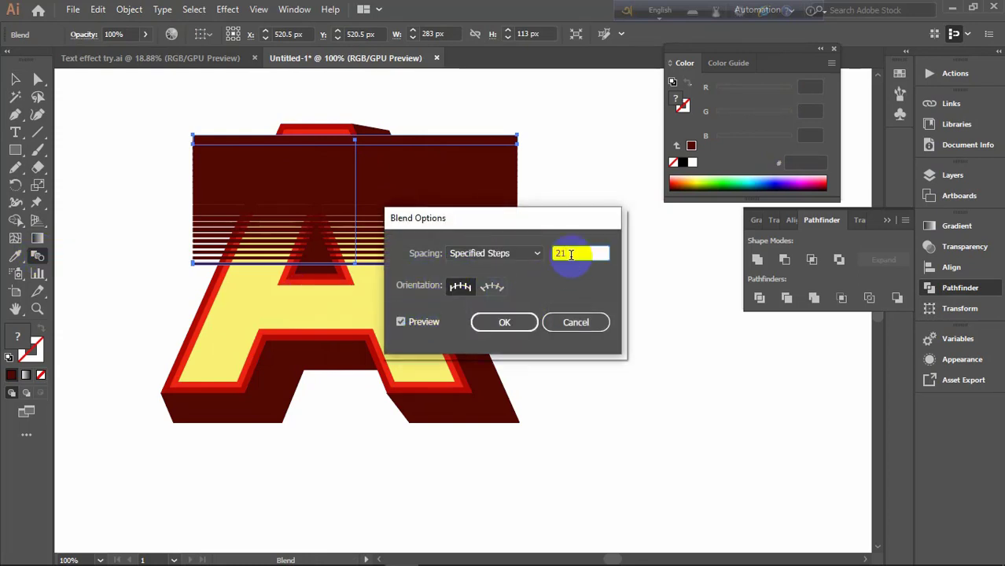
key(Down)
key(Down)
key(Down)
key(Down)
key(Down)
key(Down)
key(Down)
key(Down)
key(Down)
key(Down)
key(Down)
key(Down)
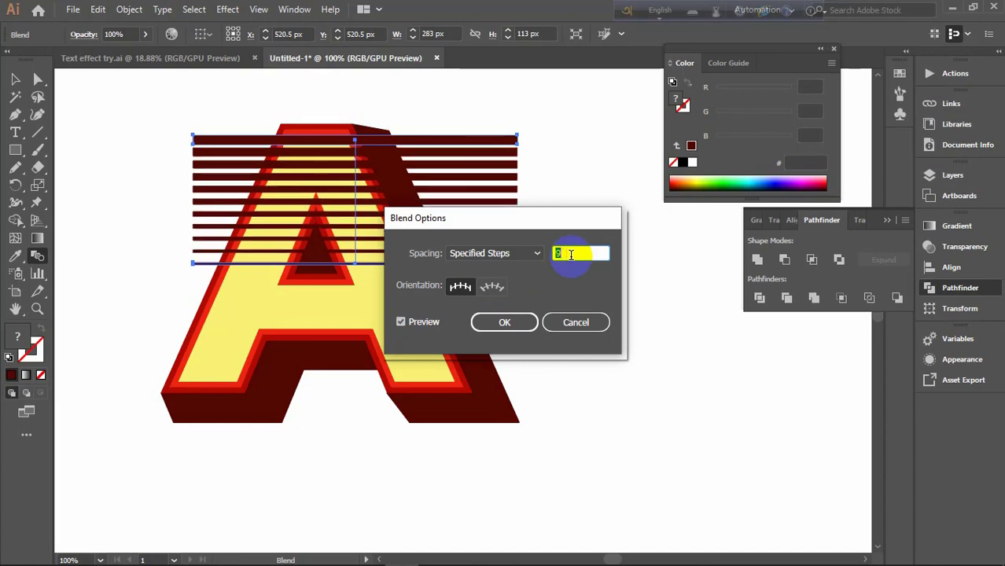
key(Down)
key(Up)
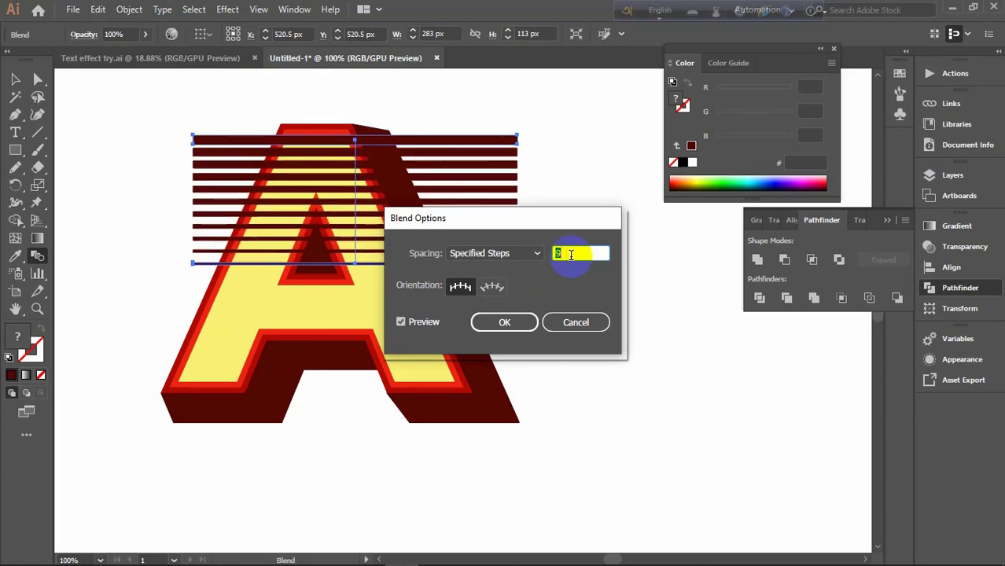
click(513, 318)
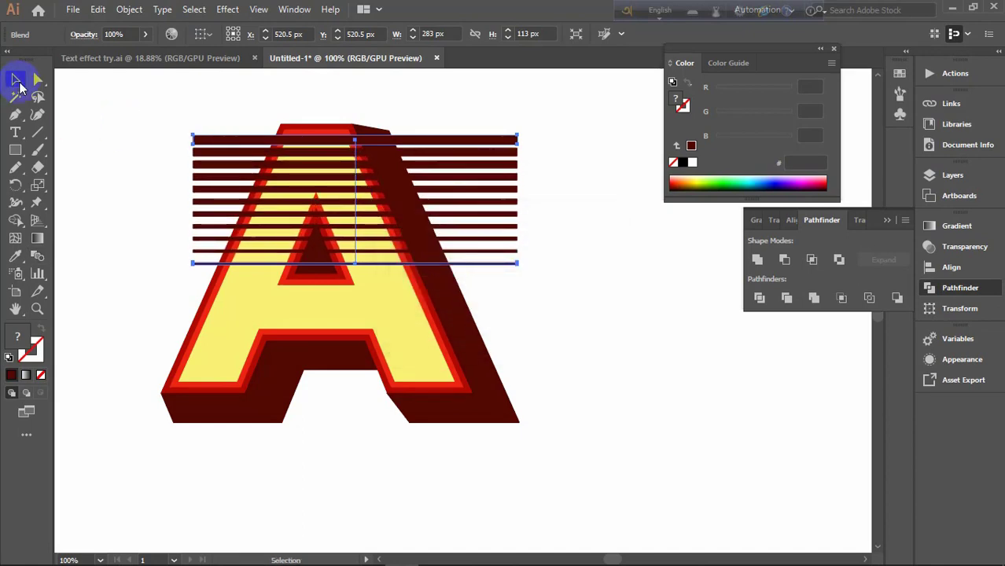
click(17, 81)
- Expand the stripe blend into separate dark-red stripe shapes
click(96, 10)
mouse_move(129, 9)
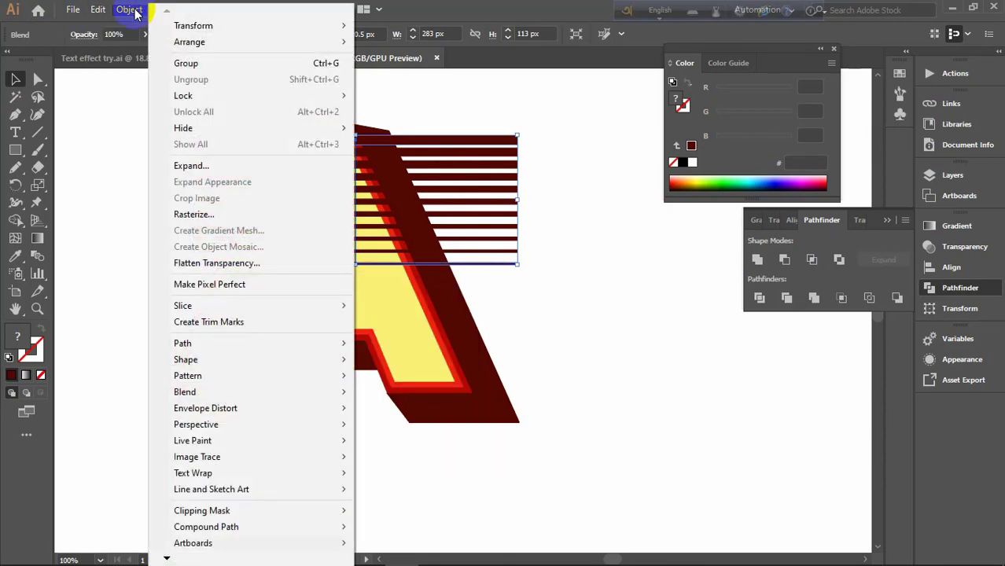
click(229, 165)
click(464, 366)
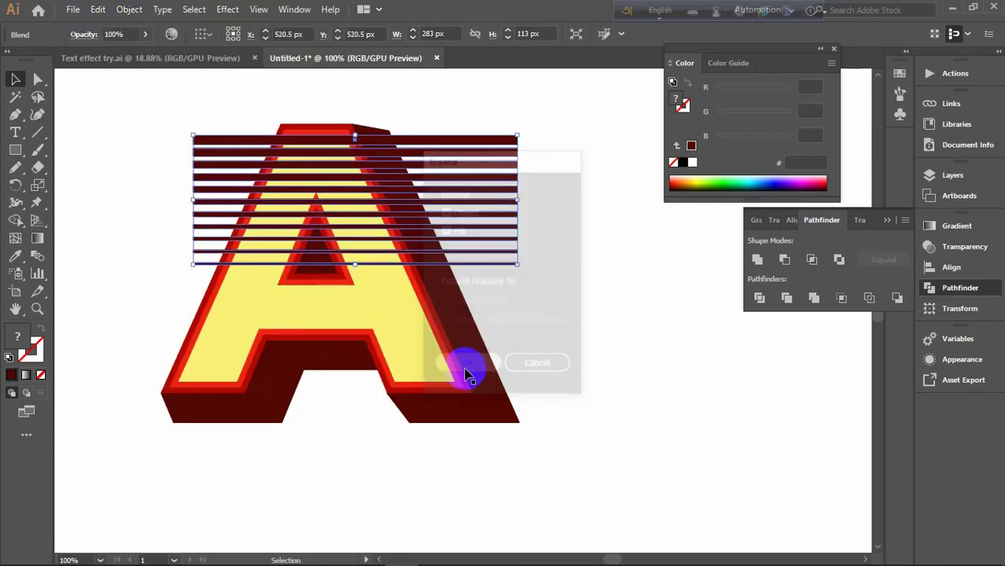
click(105, 123)
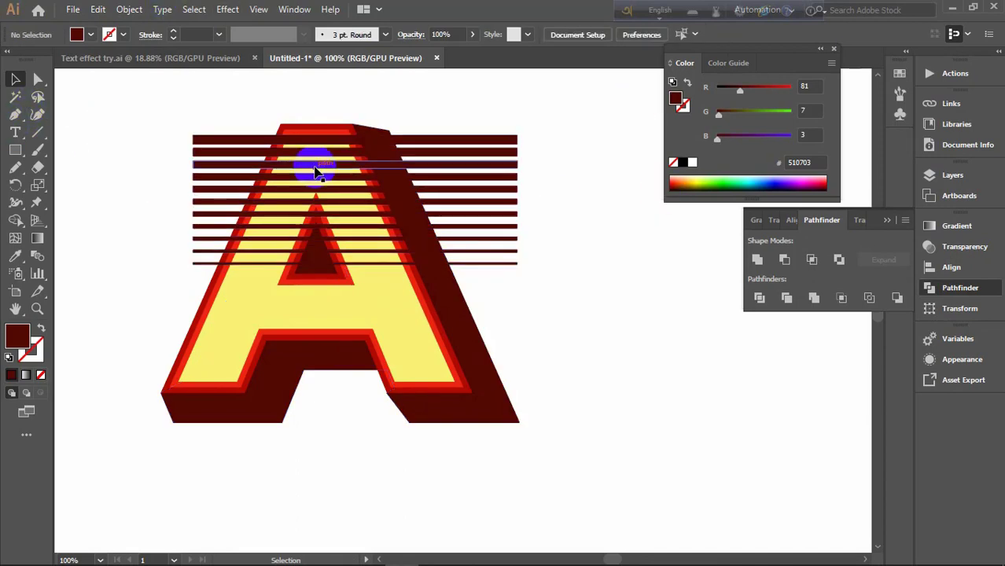
- Select the stripes, yellow face and all other letter A pieces and group them
click(198, 189)
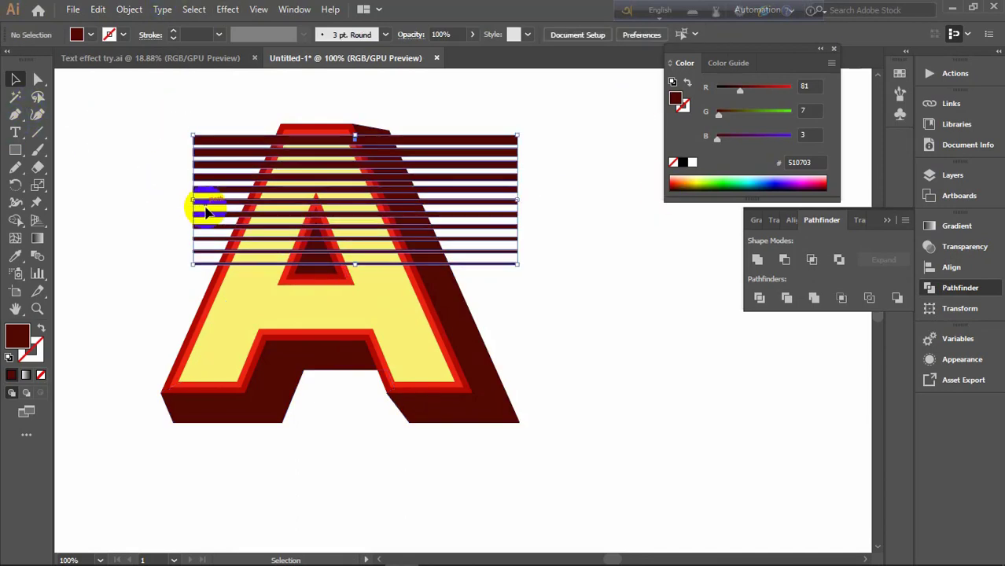
click(142, 191)
click(216, 141)
click(155, 166)
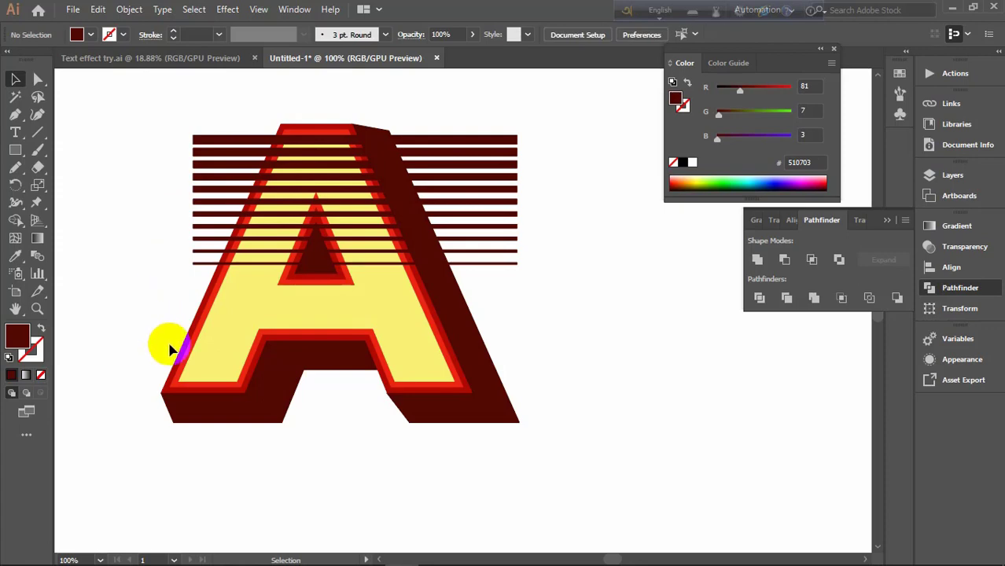
click(197, 385)
drag(200, 460, 186, 354)
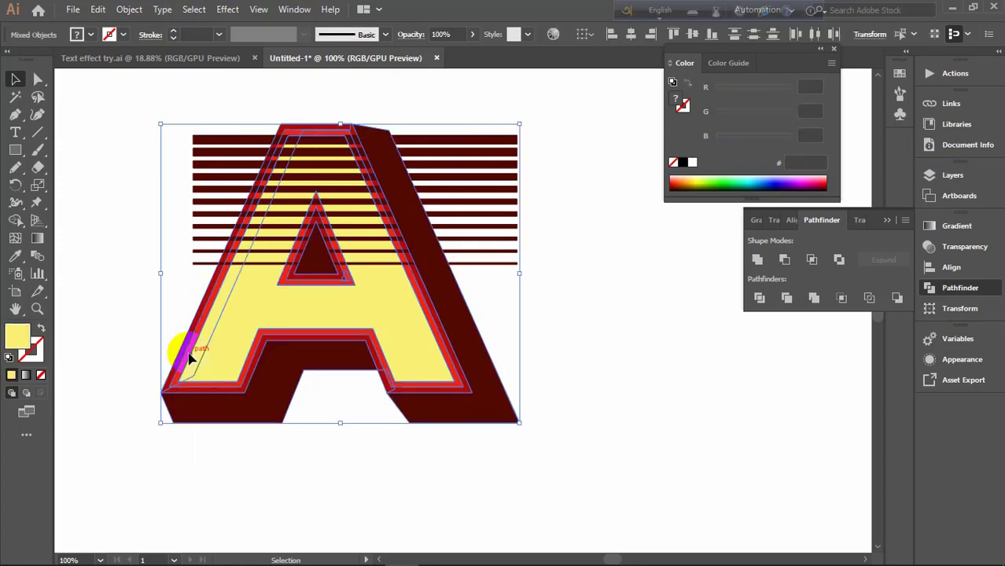
right_click(189, 353)
click(313, 225)
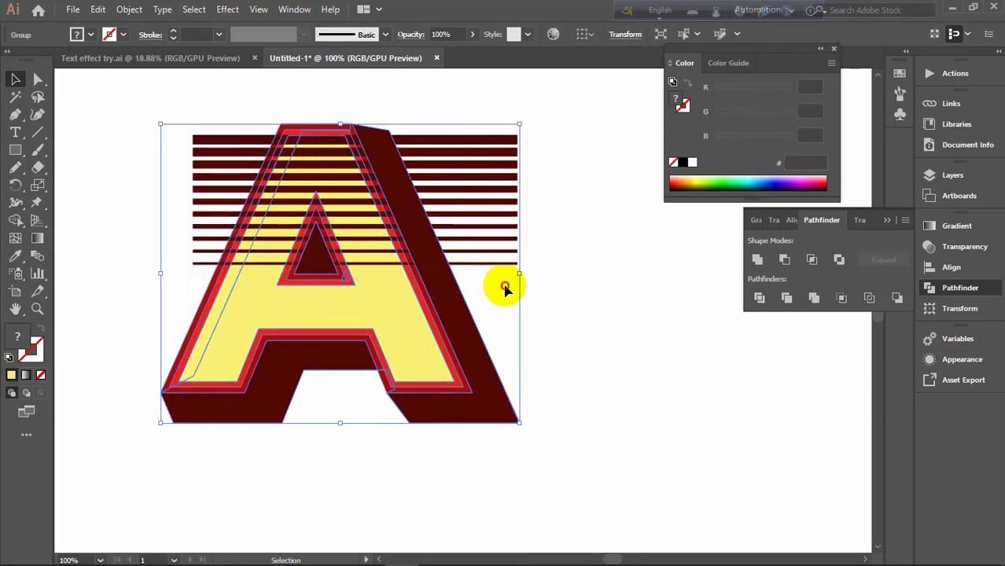
- Check the grouped A, then select the stripe group to edit its fill colour
click(509, 285)
click(460, 226)
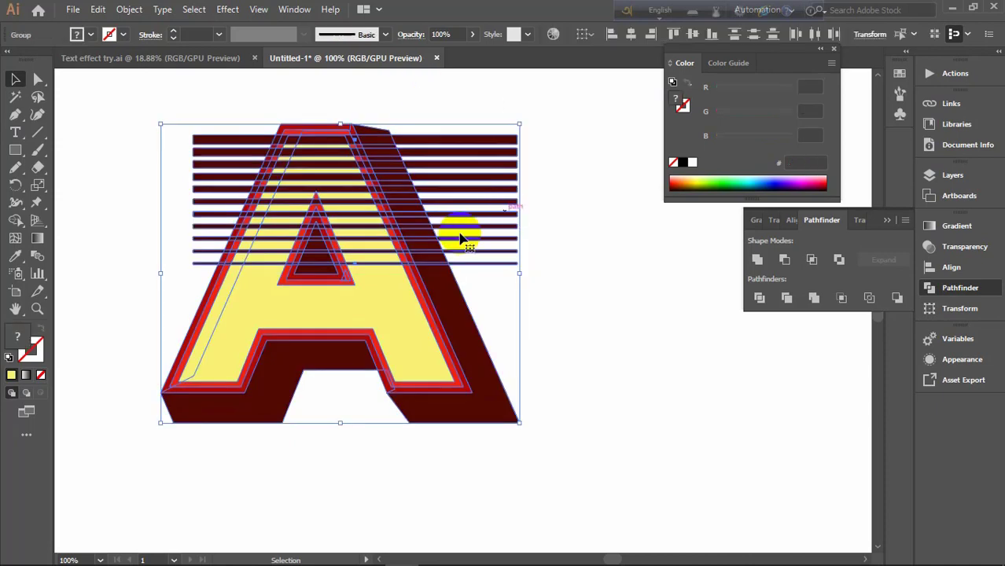
click(117, 219)
click(203, 143)
double_click(18, 334)
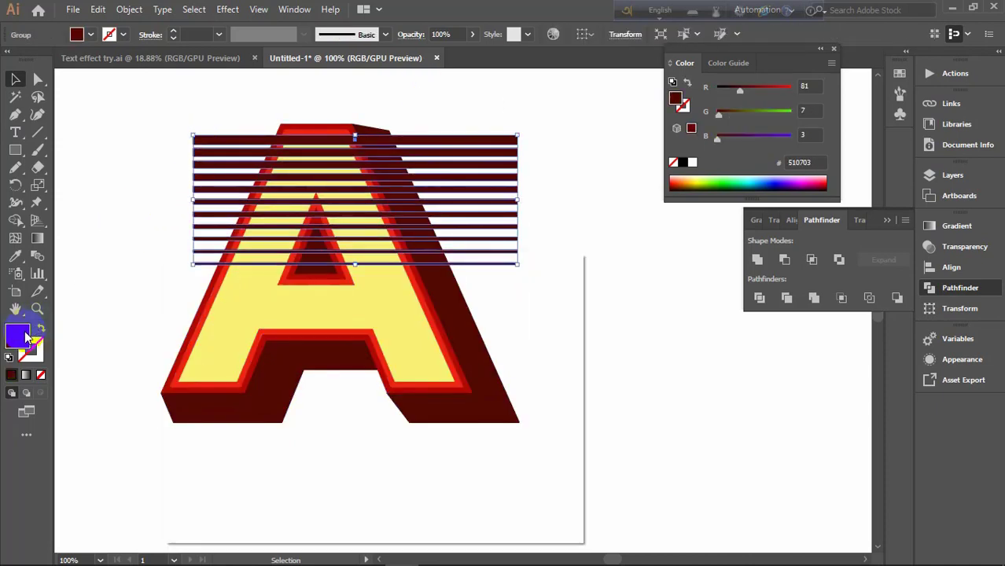
- Give the stripes a near-white fill (#F9F2F2)
mouse_move(193, 320)
mouse_down()
mouse_move(176, 306)
mouse_move(185, 308)
mouse_up()
click(529, 312)
click(145, 280)
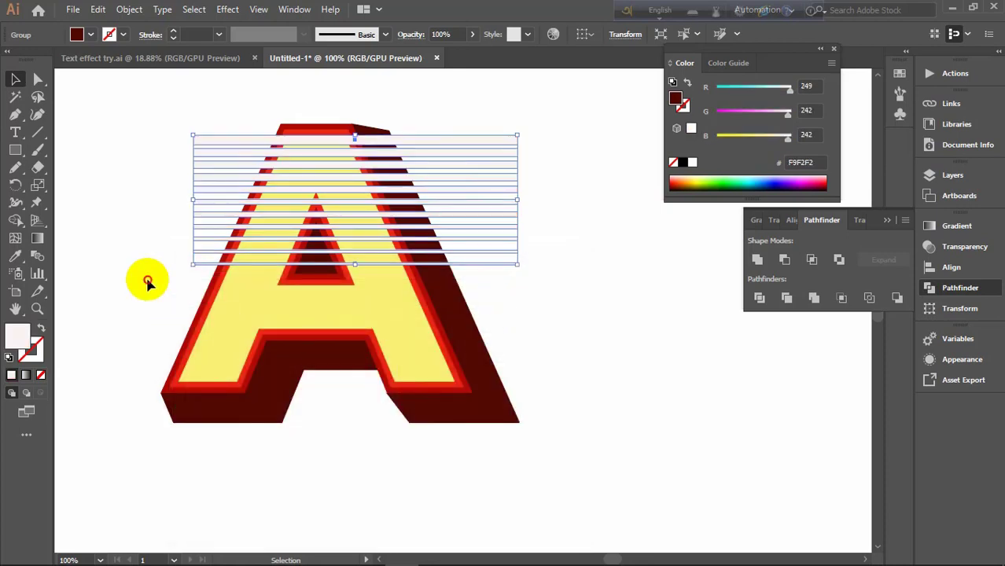
- Trim the stripe ends sticking out left and right of the A with Shape Builder
drag(209, 96, 329, 255)
drag(508, 469, 507, 467)
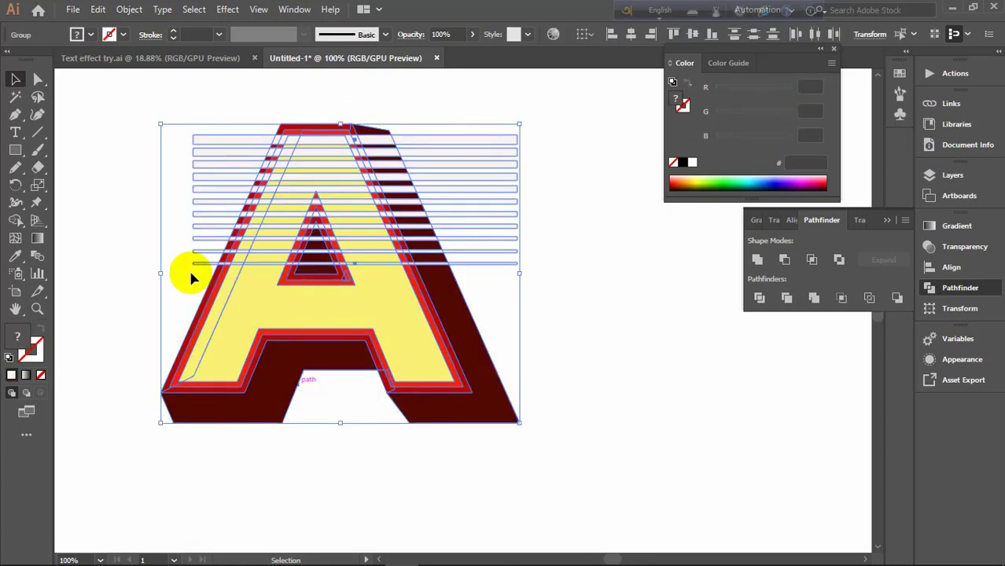
click(15, 225)
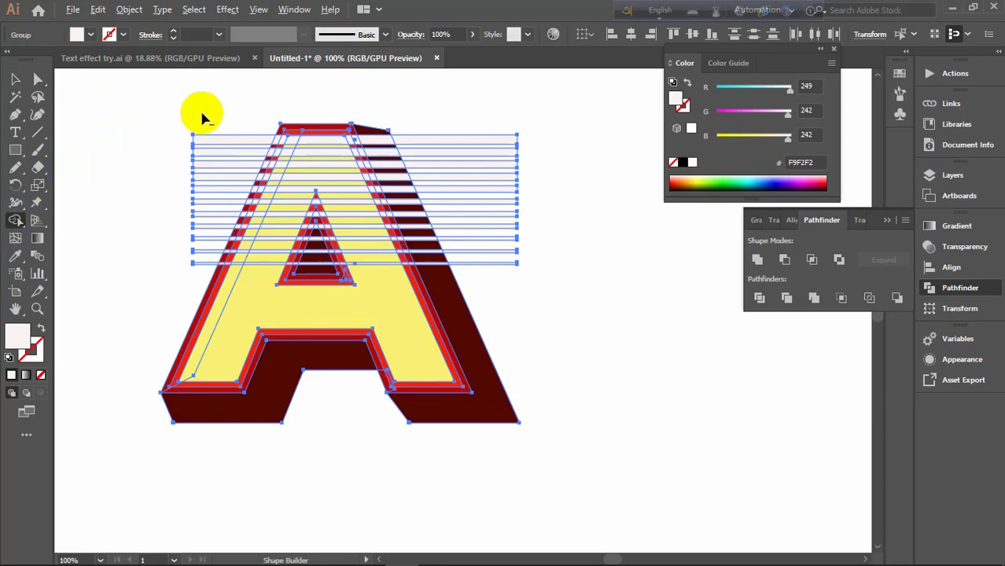
drag(202, 118, 198, 264)
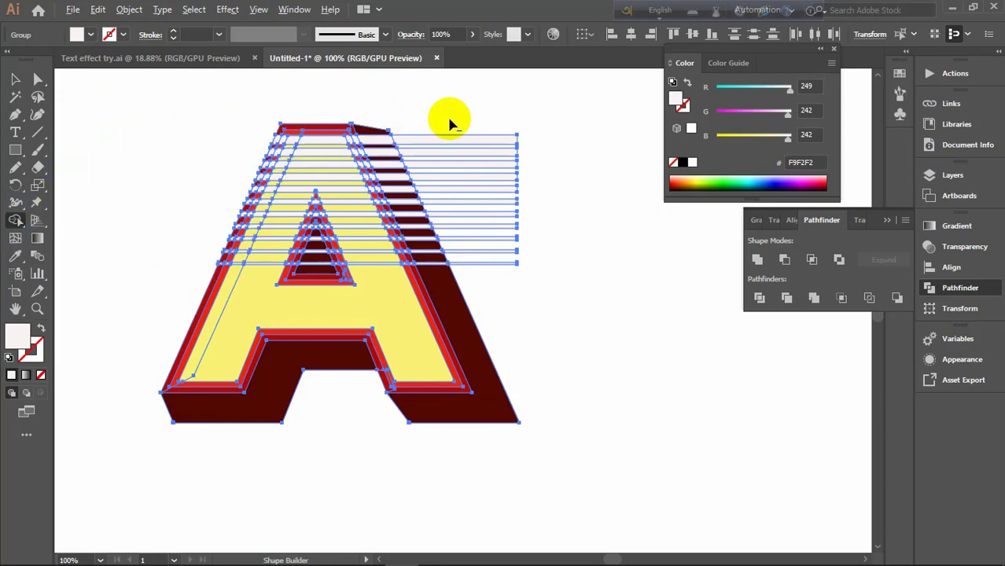
drag(448, 118, 489, 284)
click(13, 81)
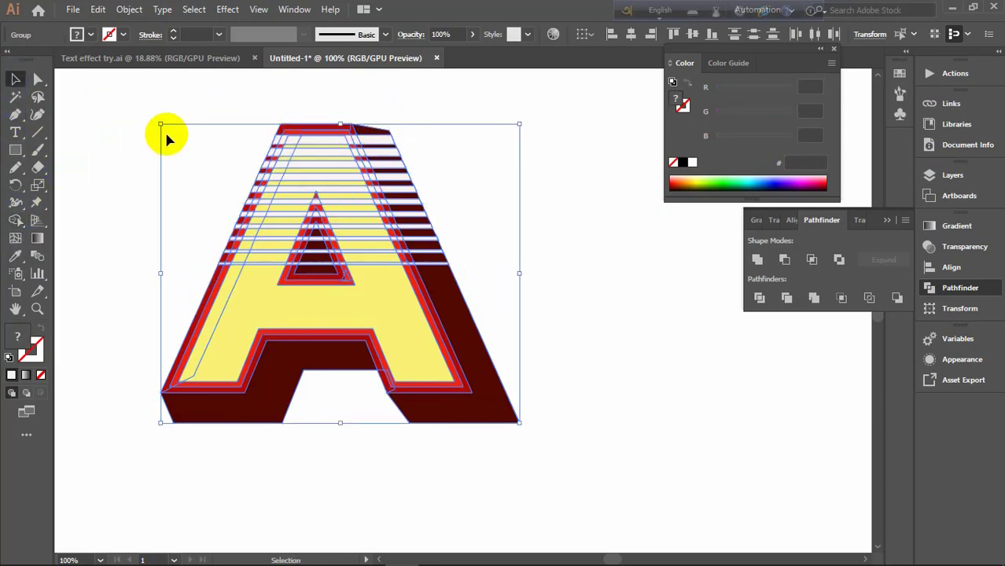
click(166, 130)
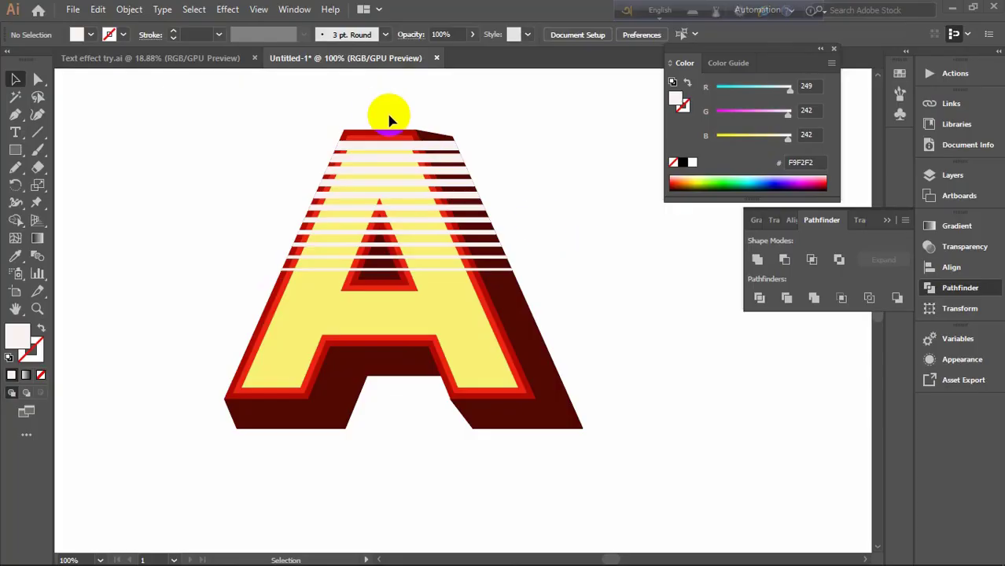
- Fill the stripe group with pure white #FFFFFF
click(397, 154)
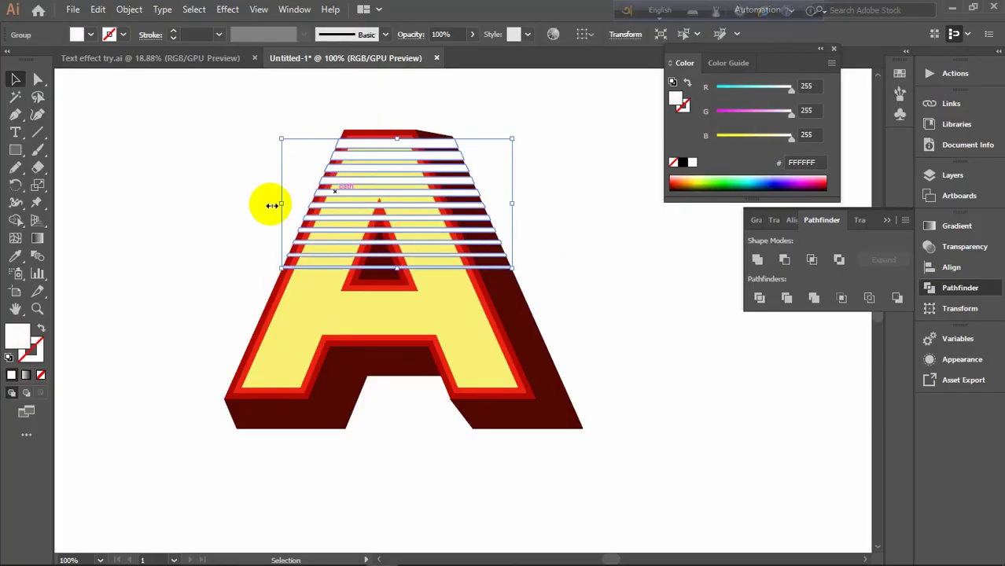
click(184, 240)
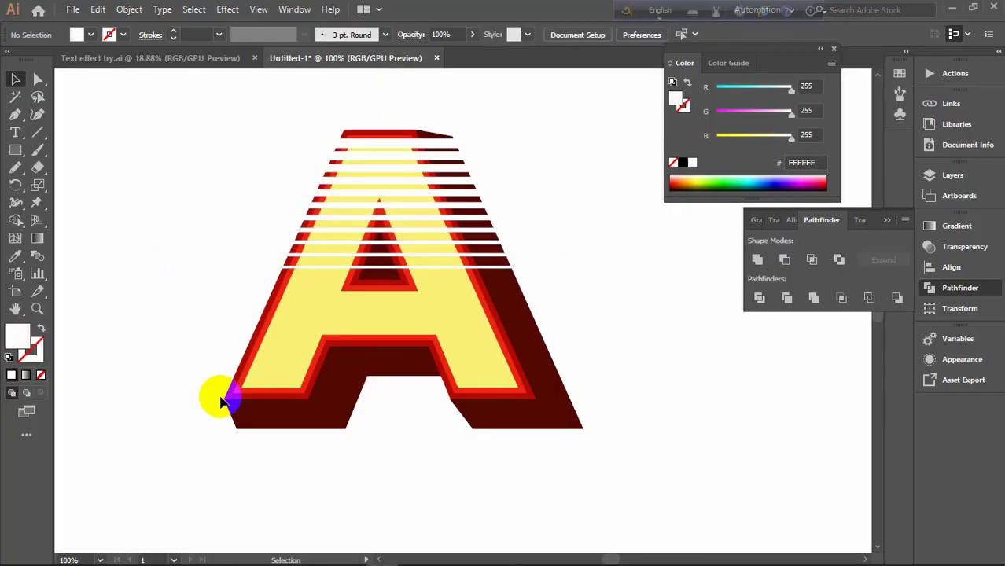